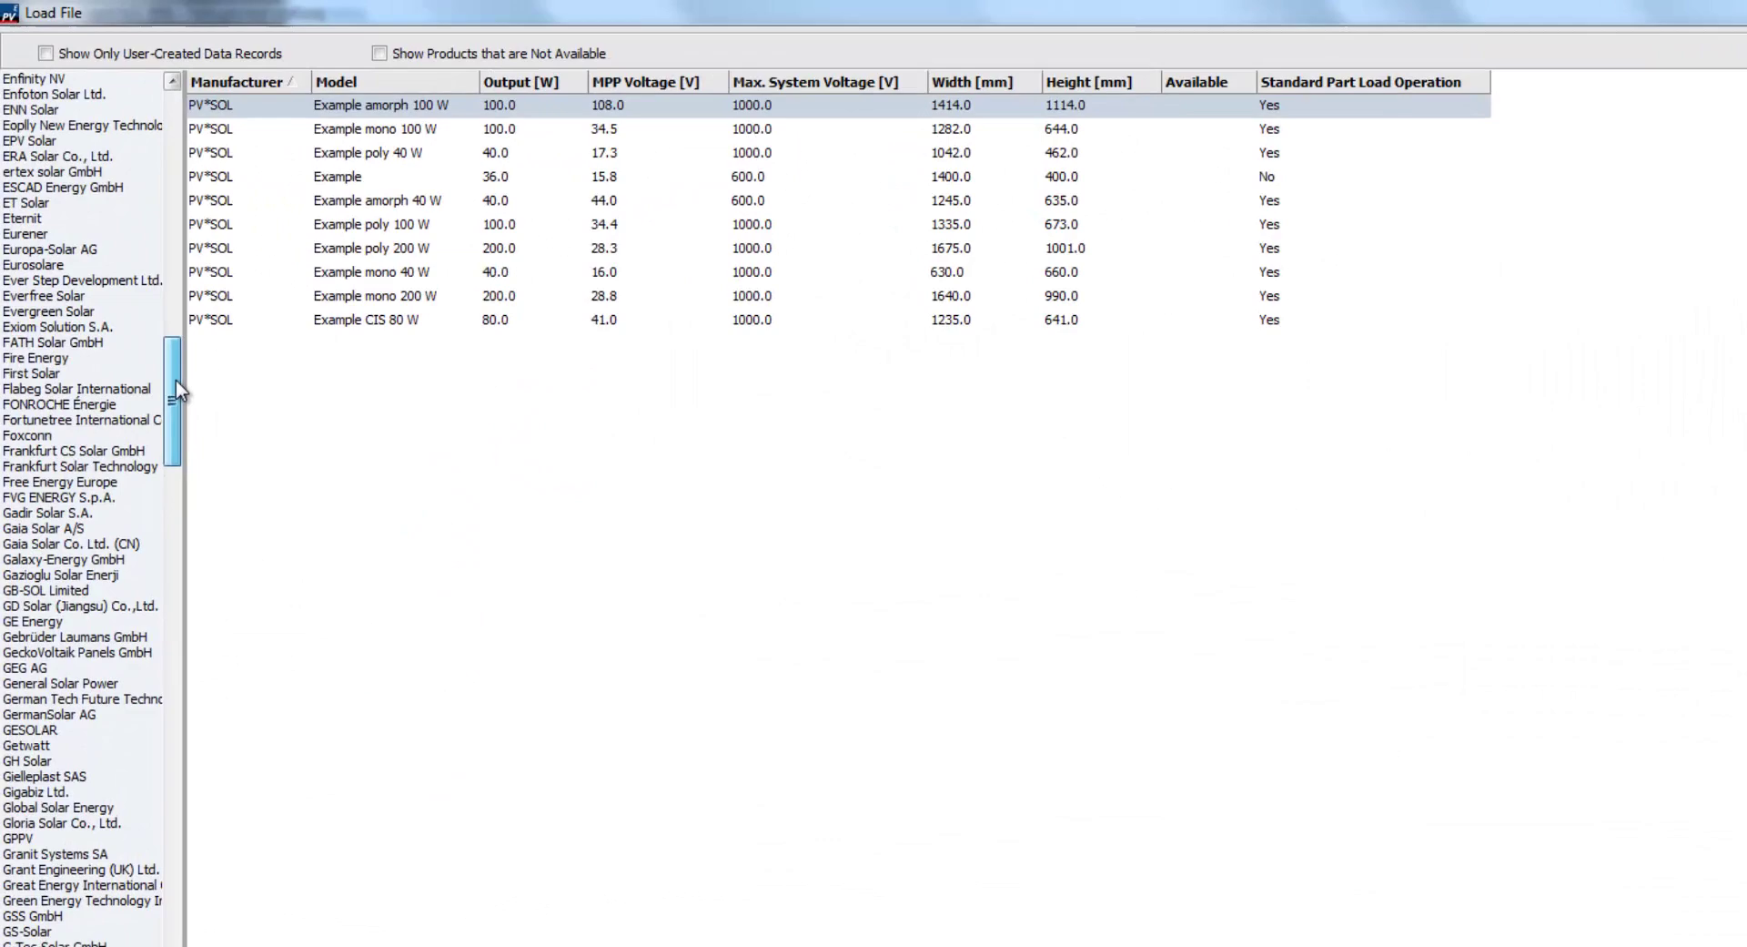
Load the stored UK Household profile as the consumption load profile.
drag(67, 129, 66, 162)
drag(220, 537, 208, 786)
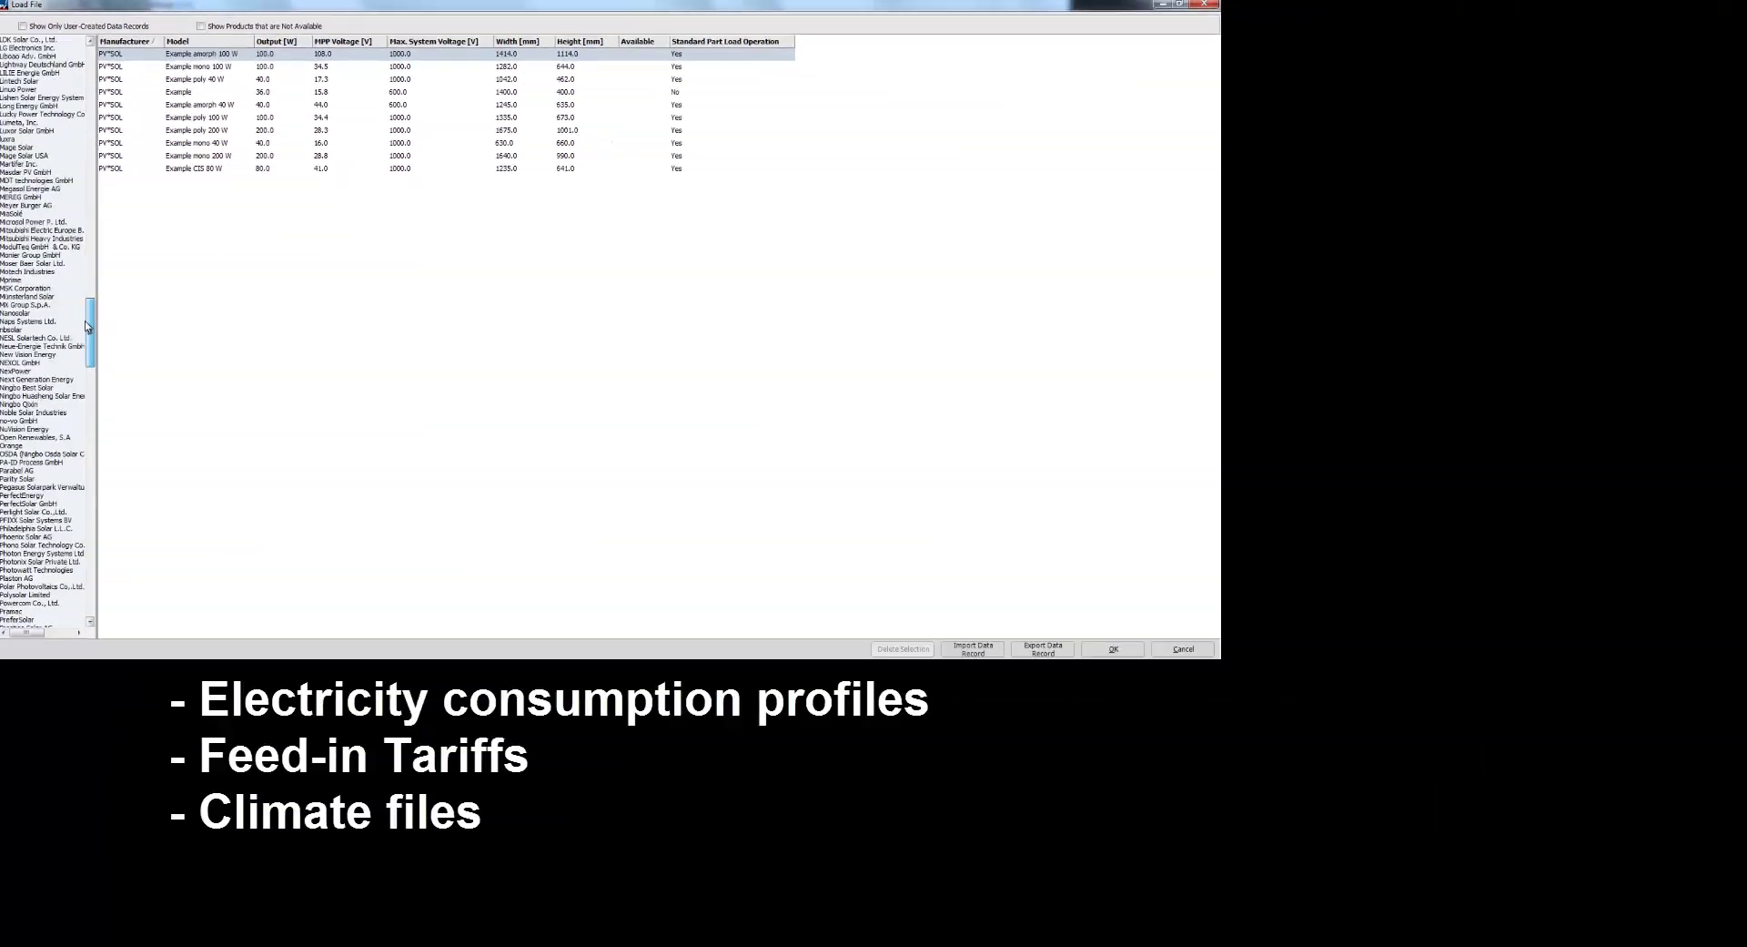
drag(89, 326, 85, 347)
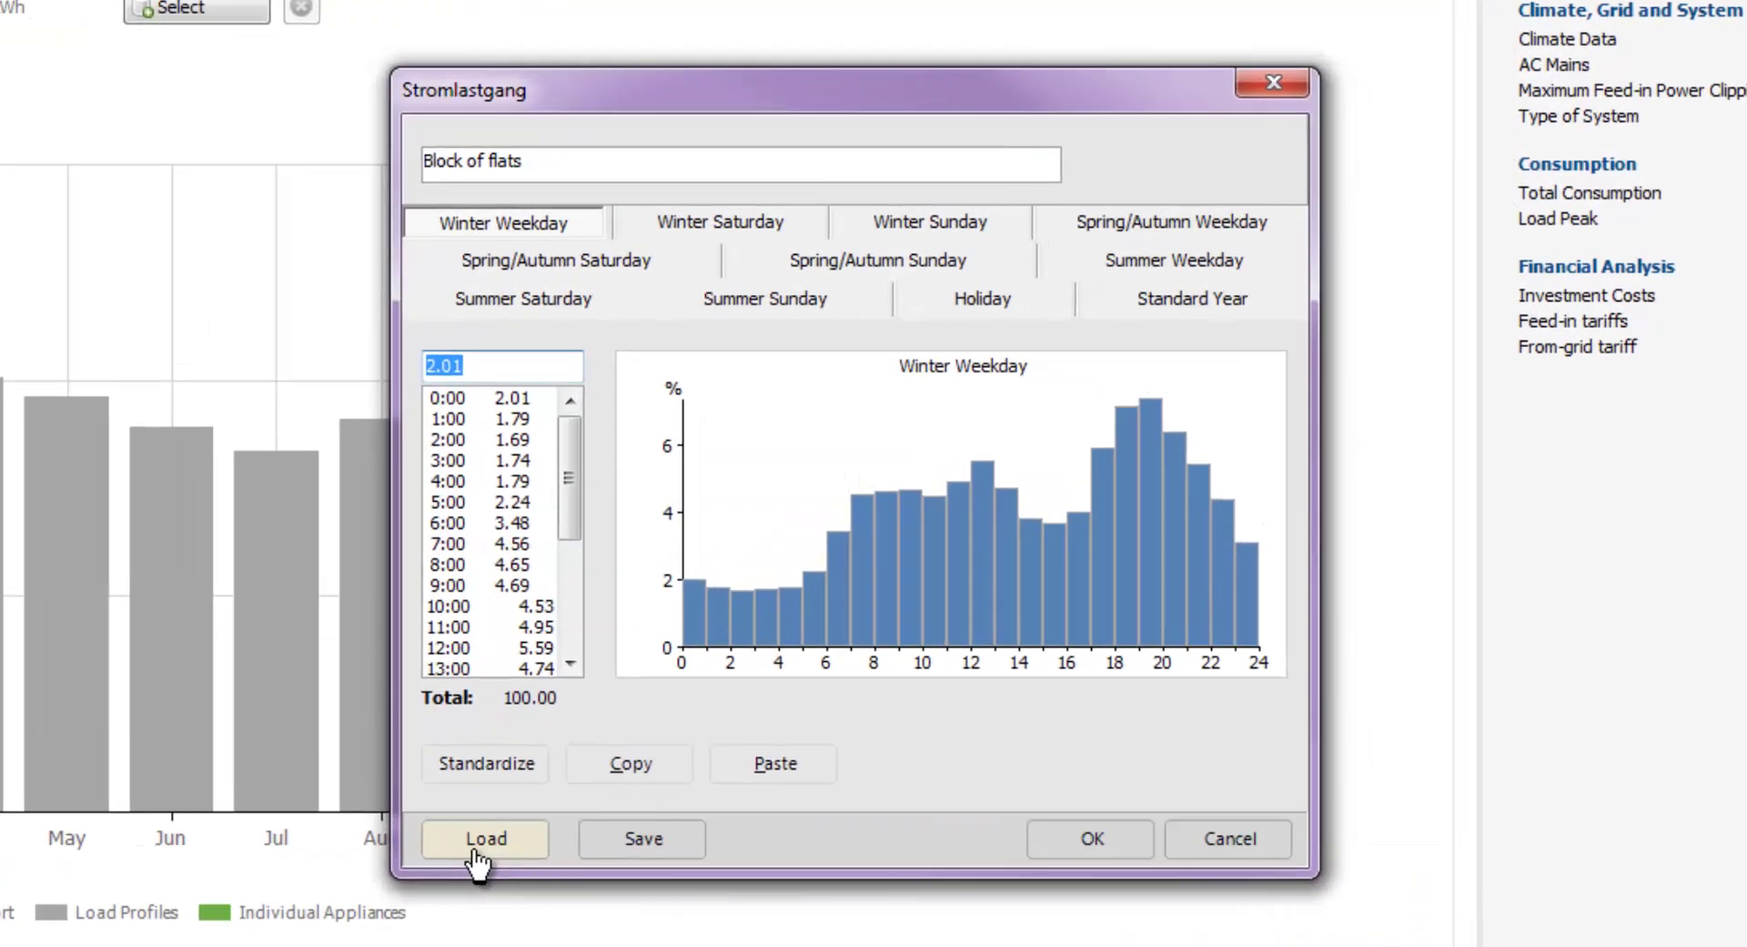
click(485, 838)
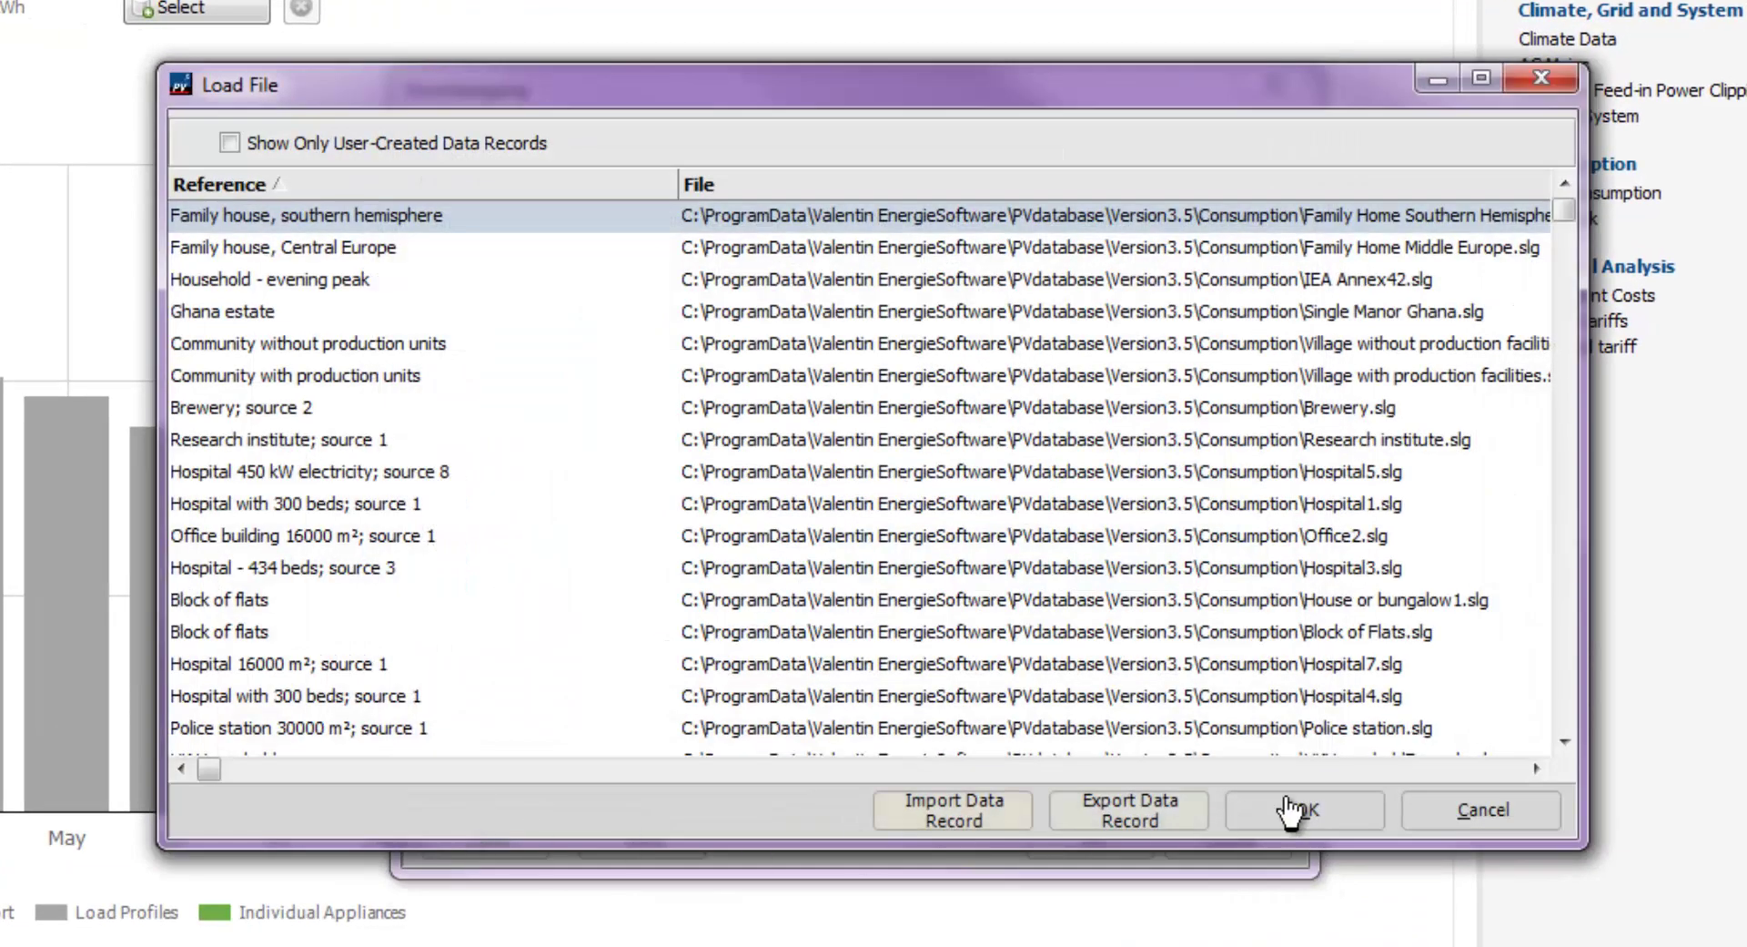
click(1564, 740)
scroll(1283, 728, down, 3)
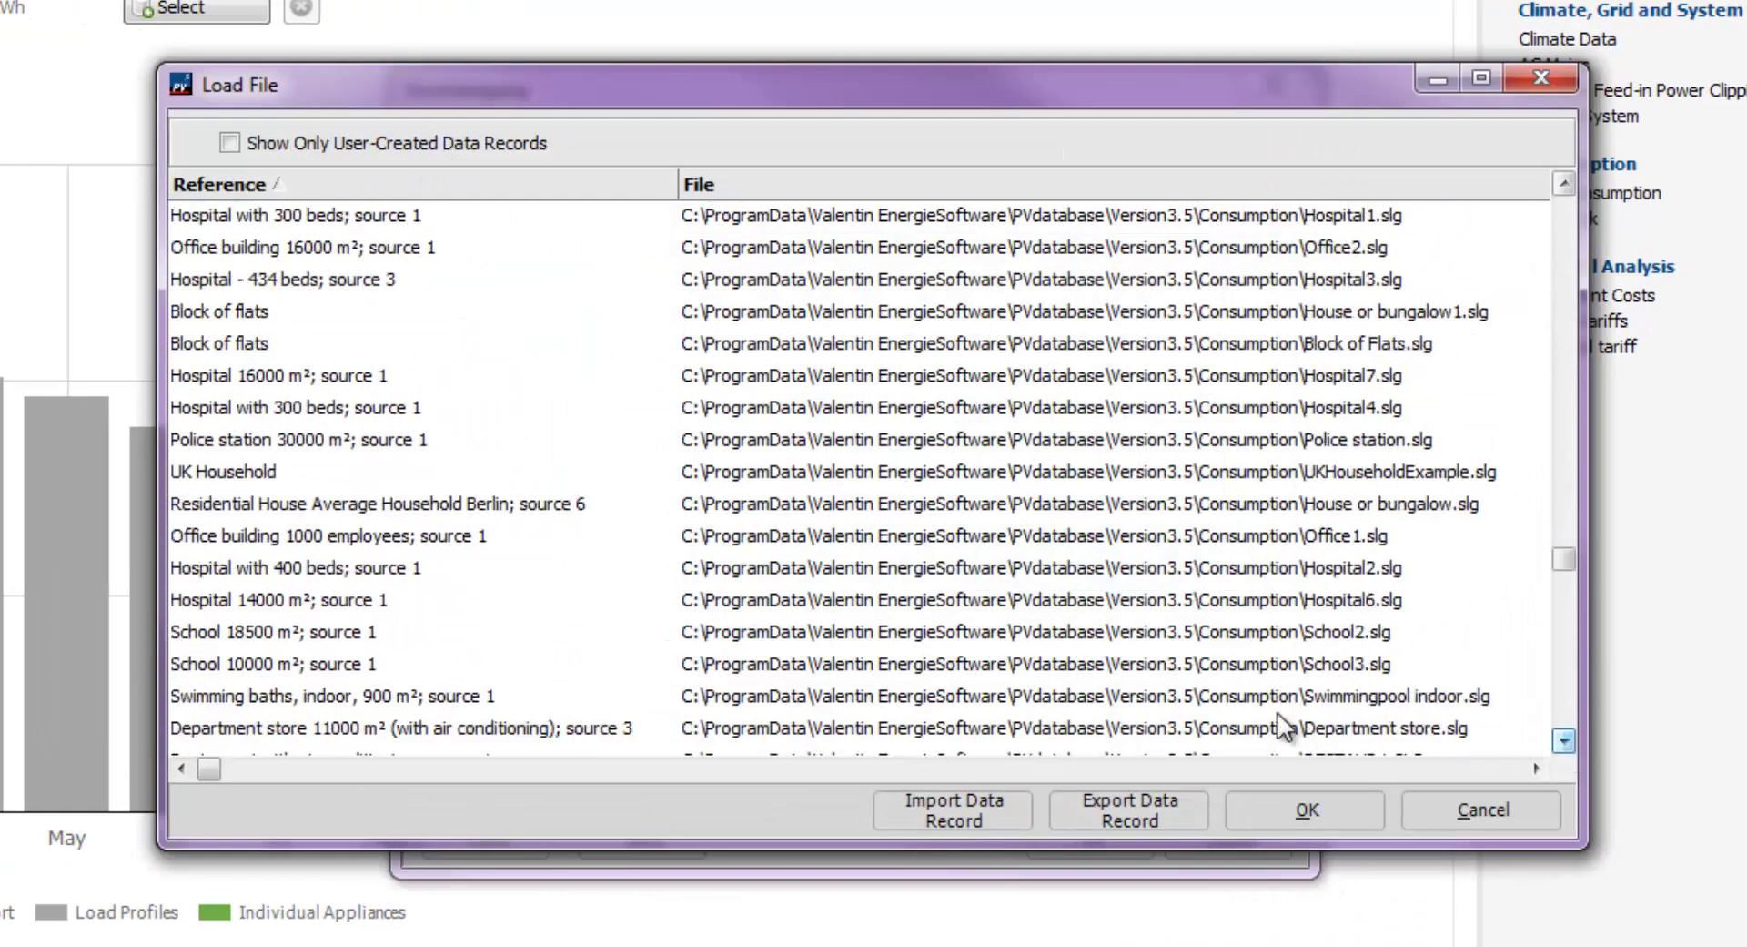
click(280, 475)
click(1274, 812)
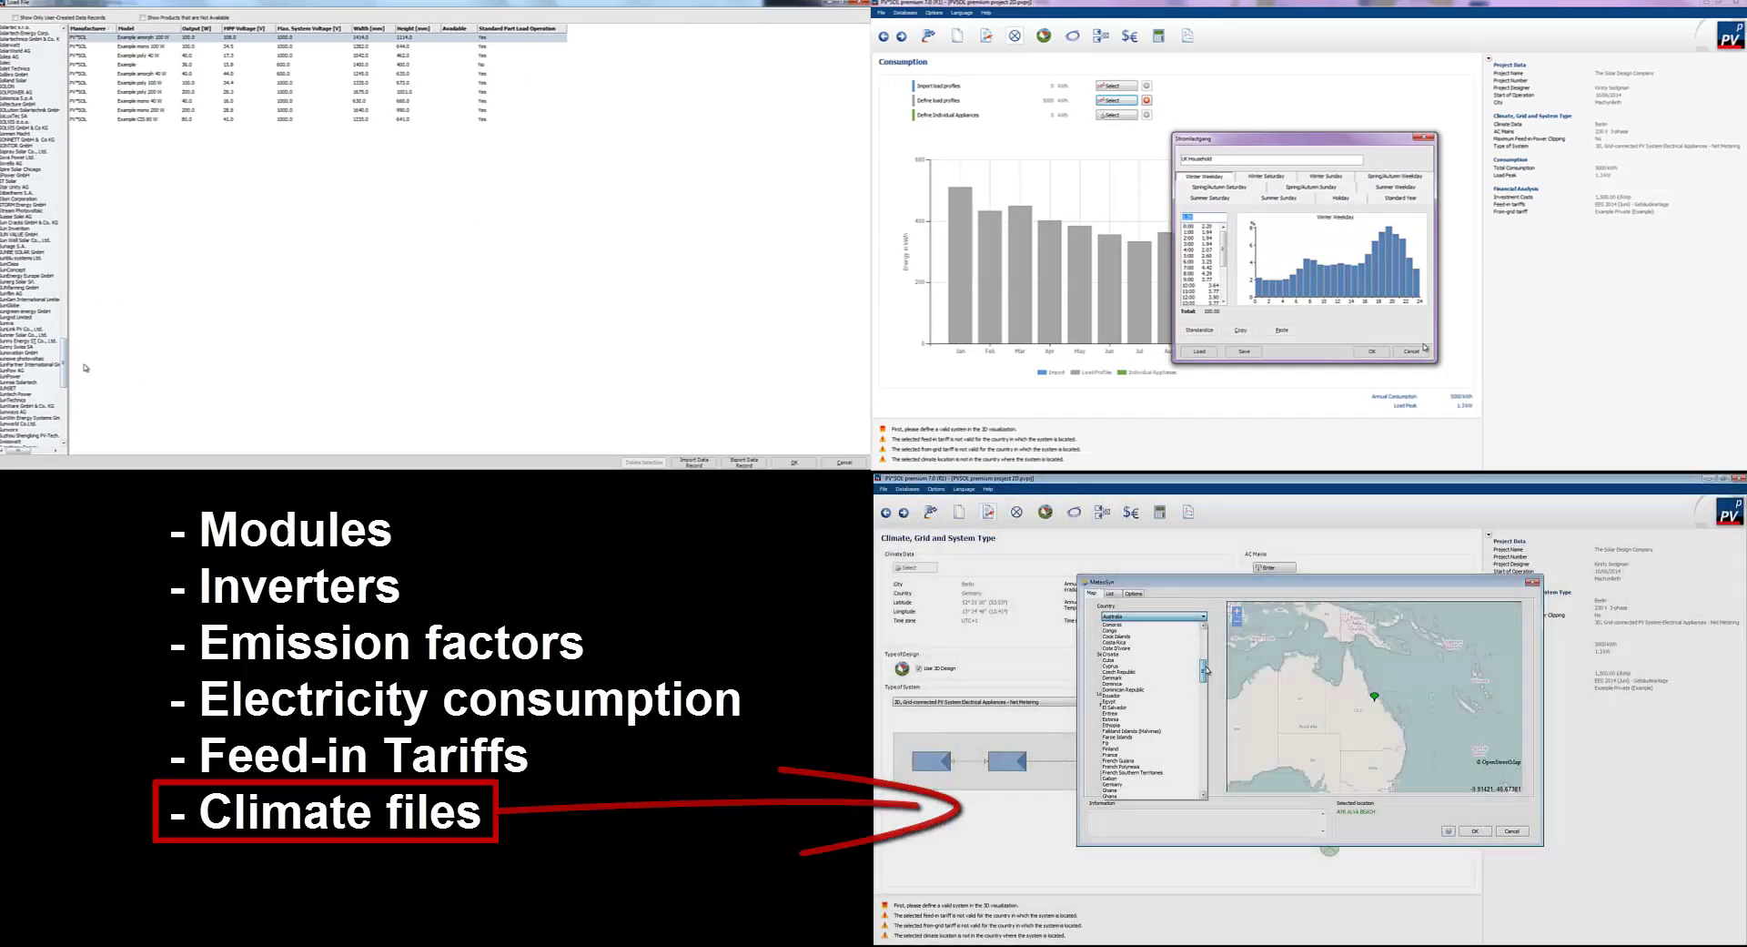
Pick a United Kingdom climate location by the site's postcode and load the SDC Logo image as company logo.
drag(973, 644, 978, 717)
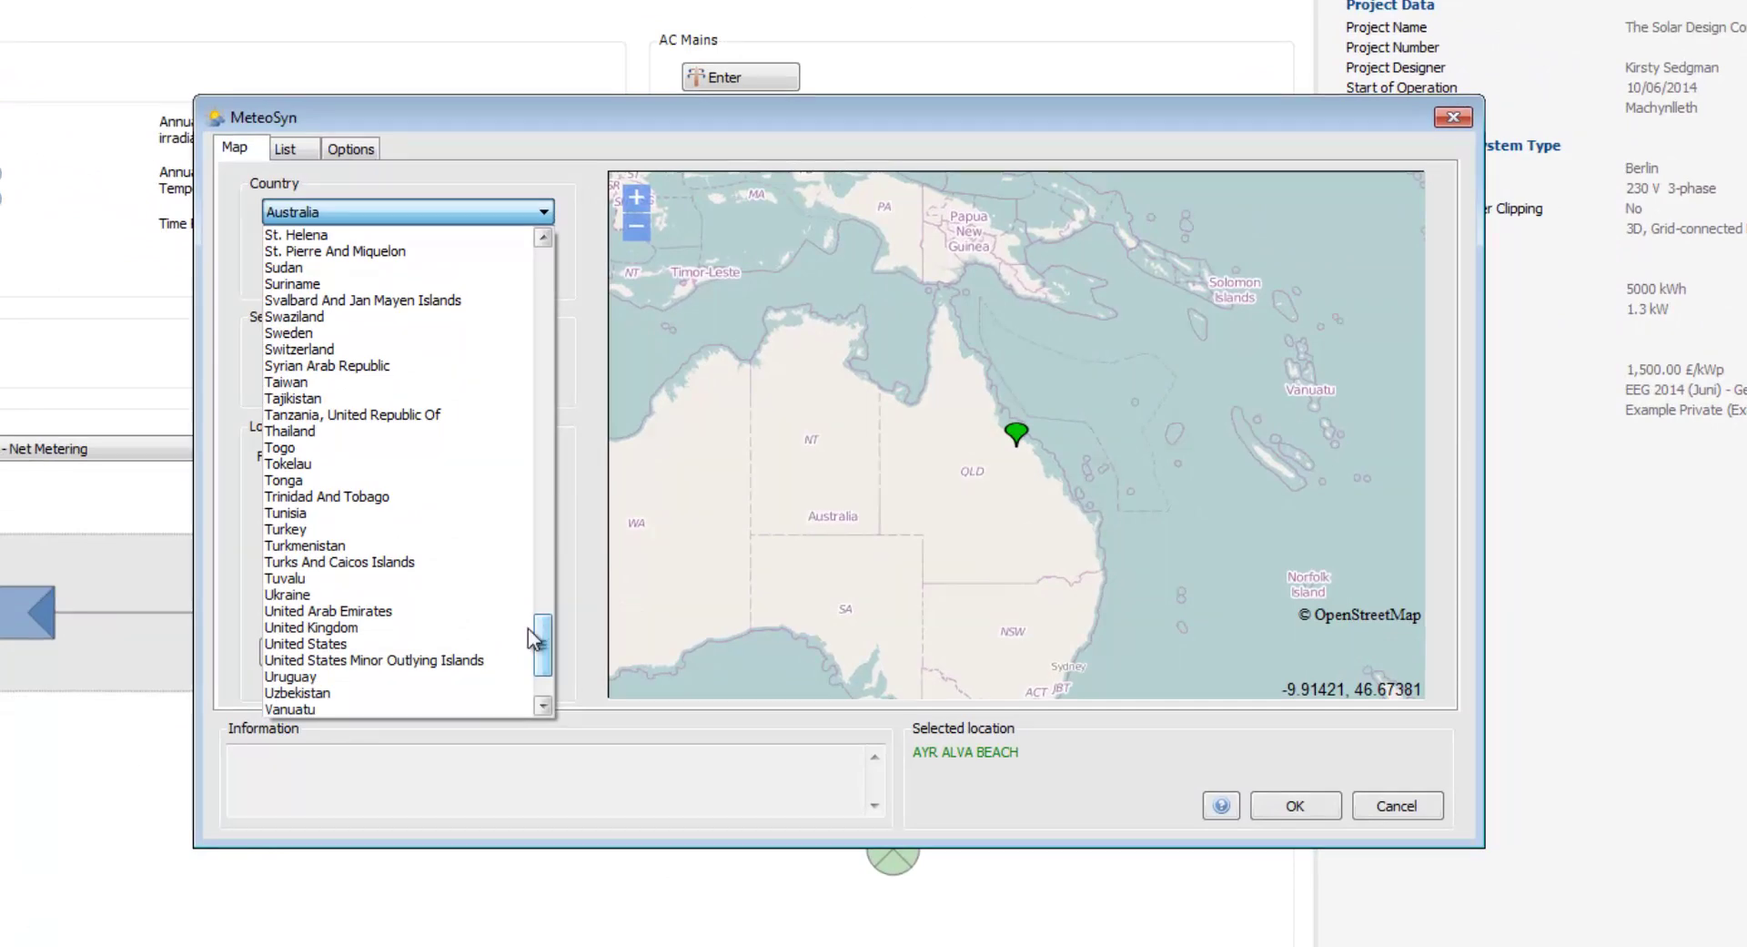
click(435, 629)
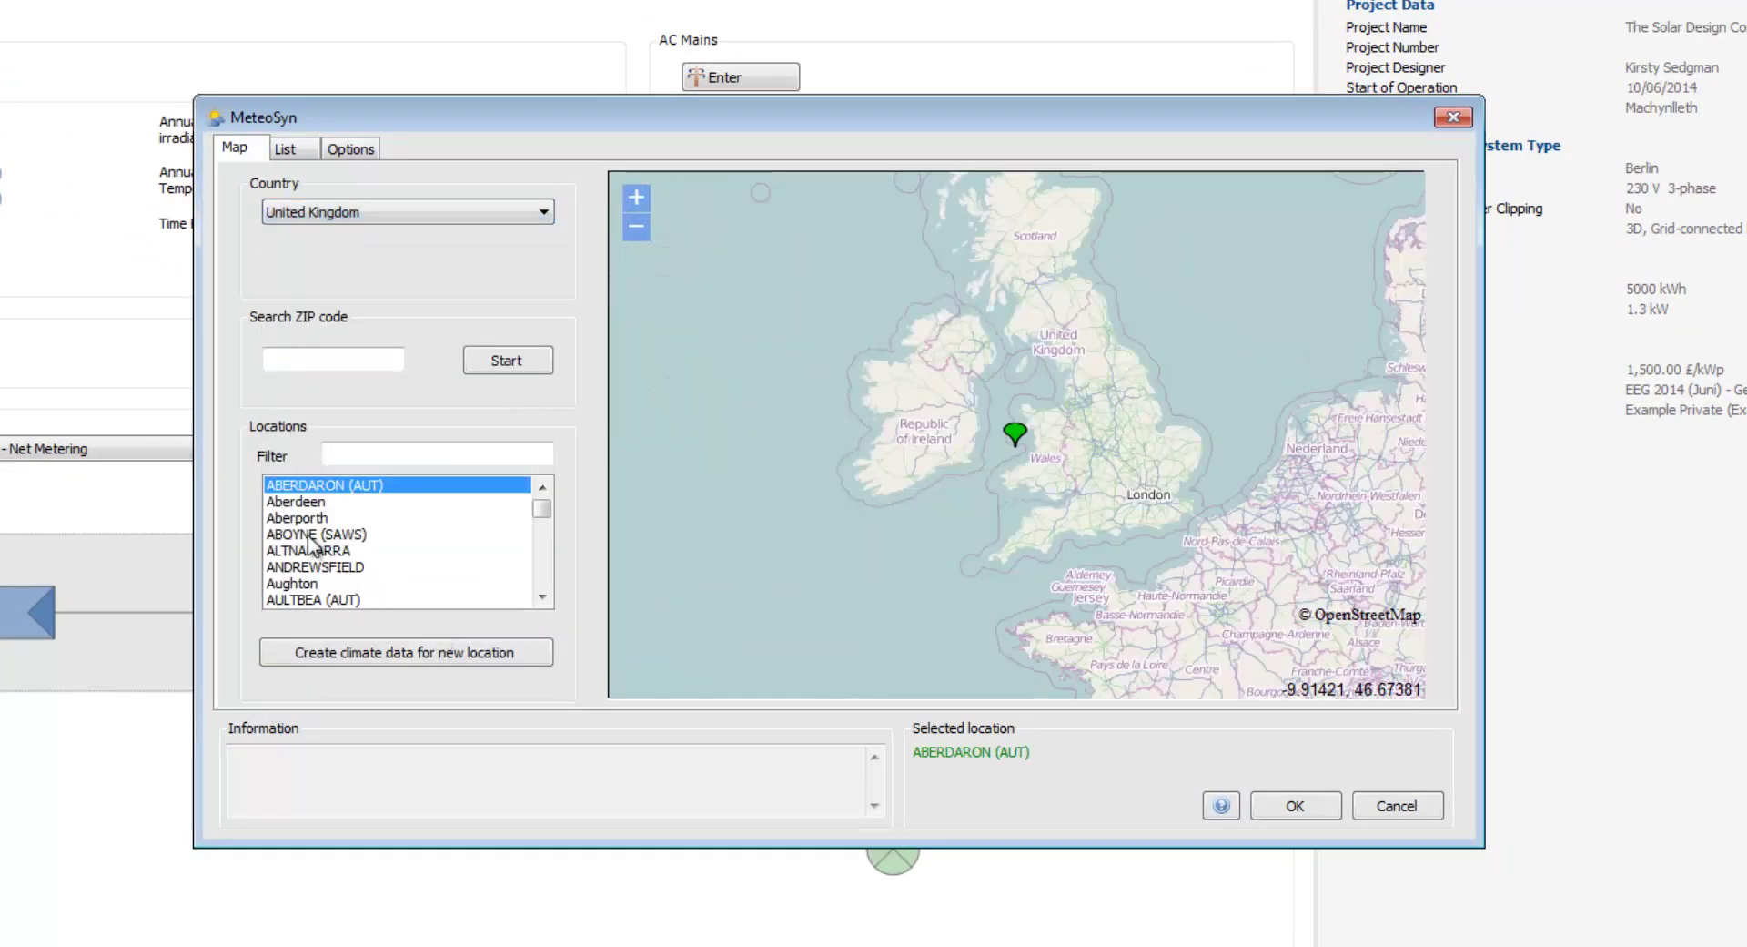
click(306, 523)
click(324, 553)
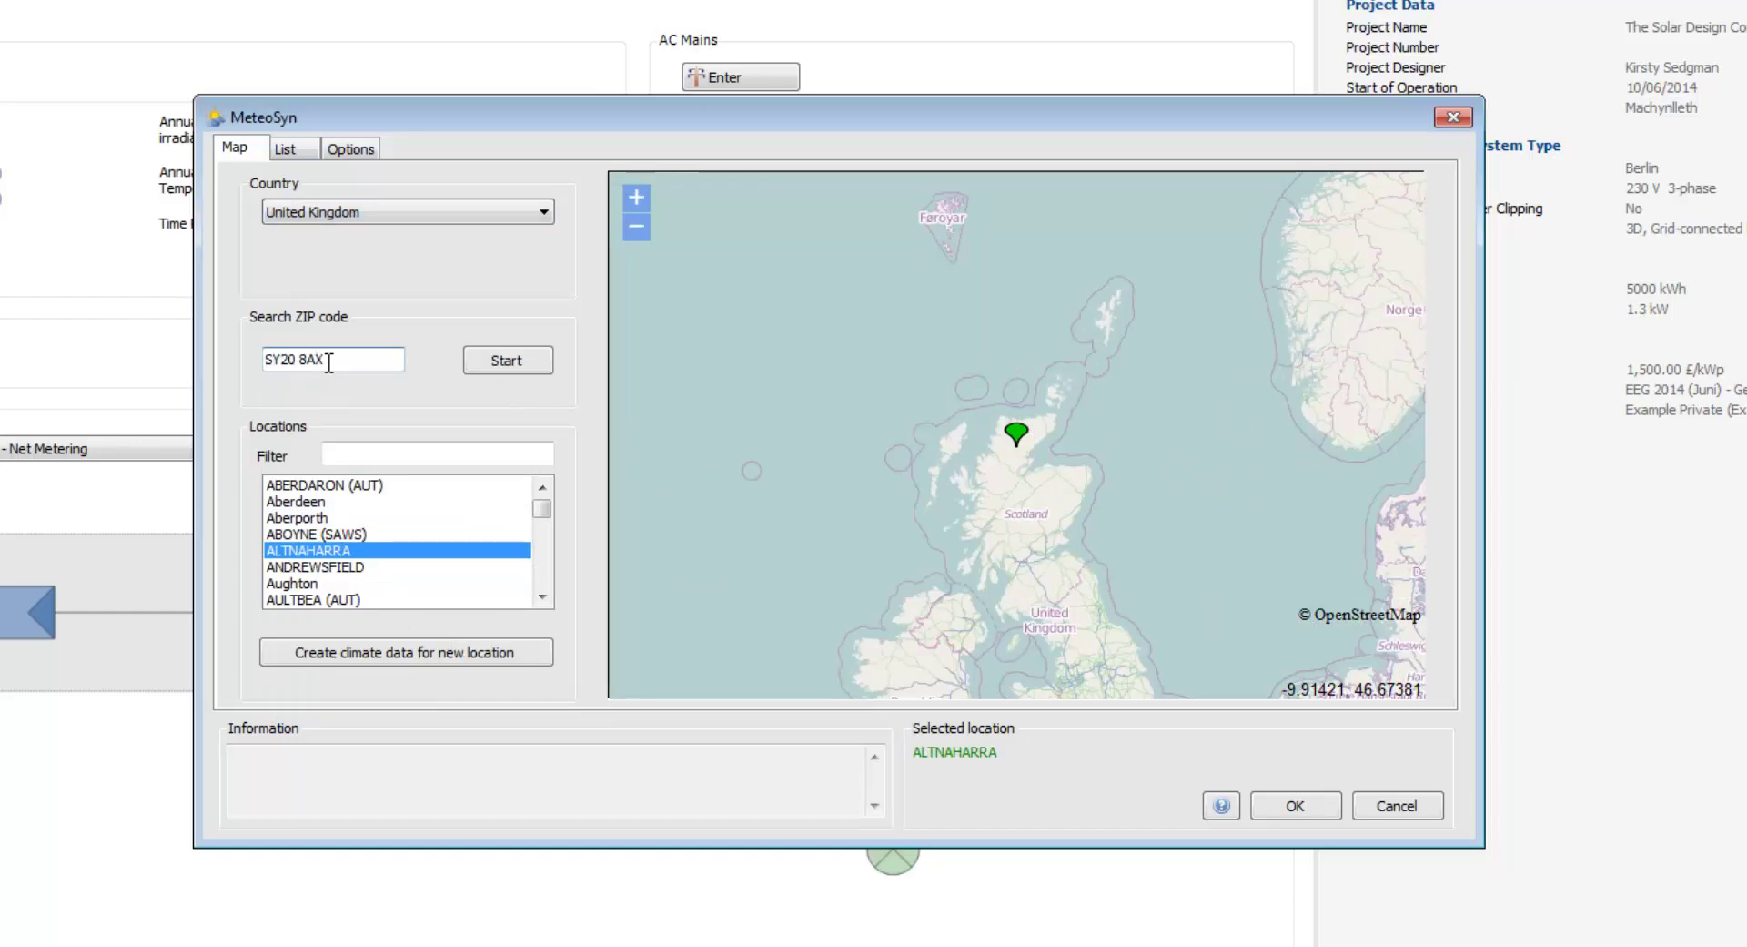
click(488, 371)
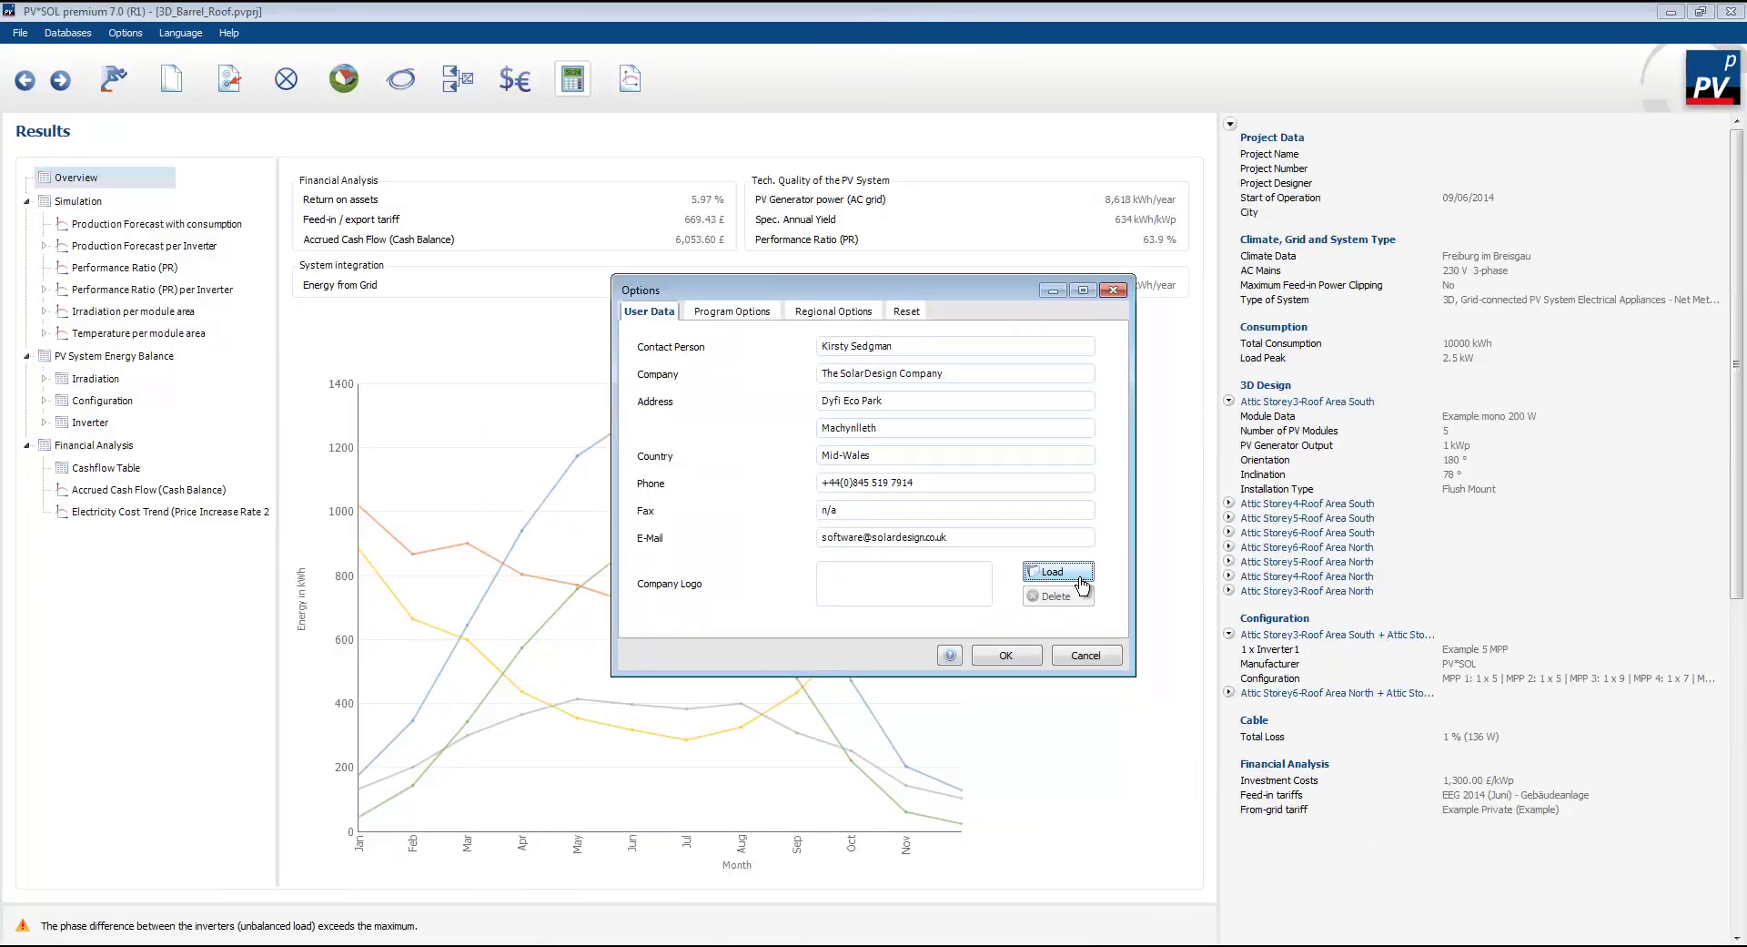
click(1080, 577)
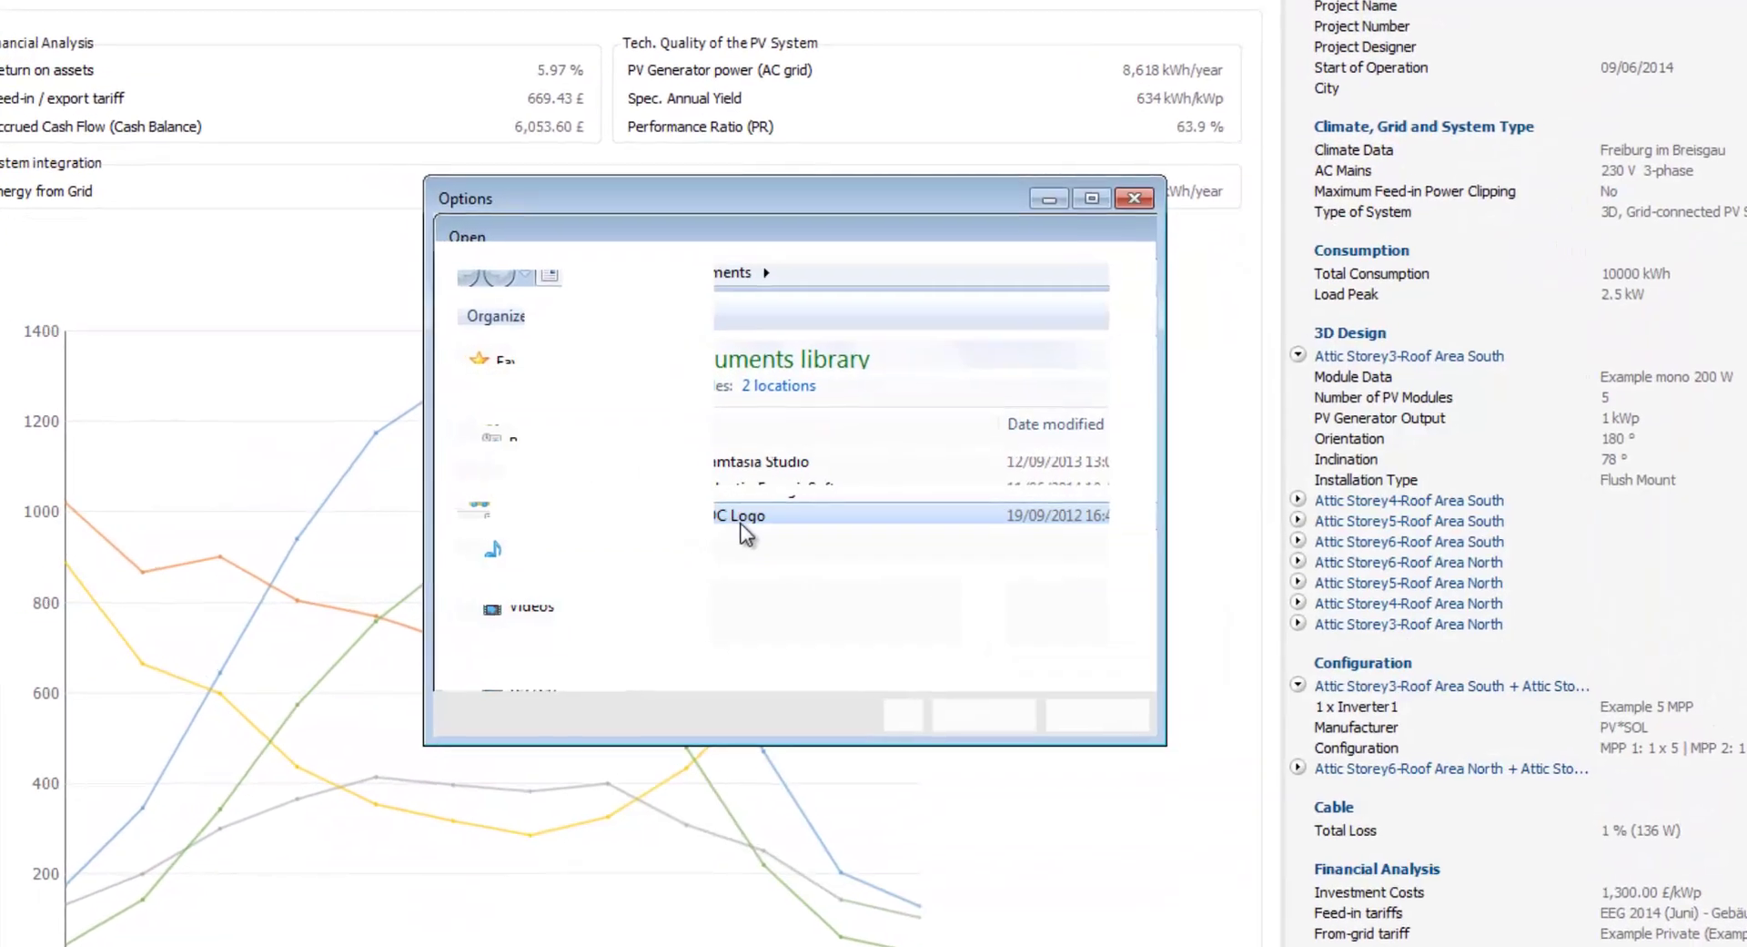
double_click(741, 525)
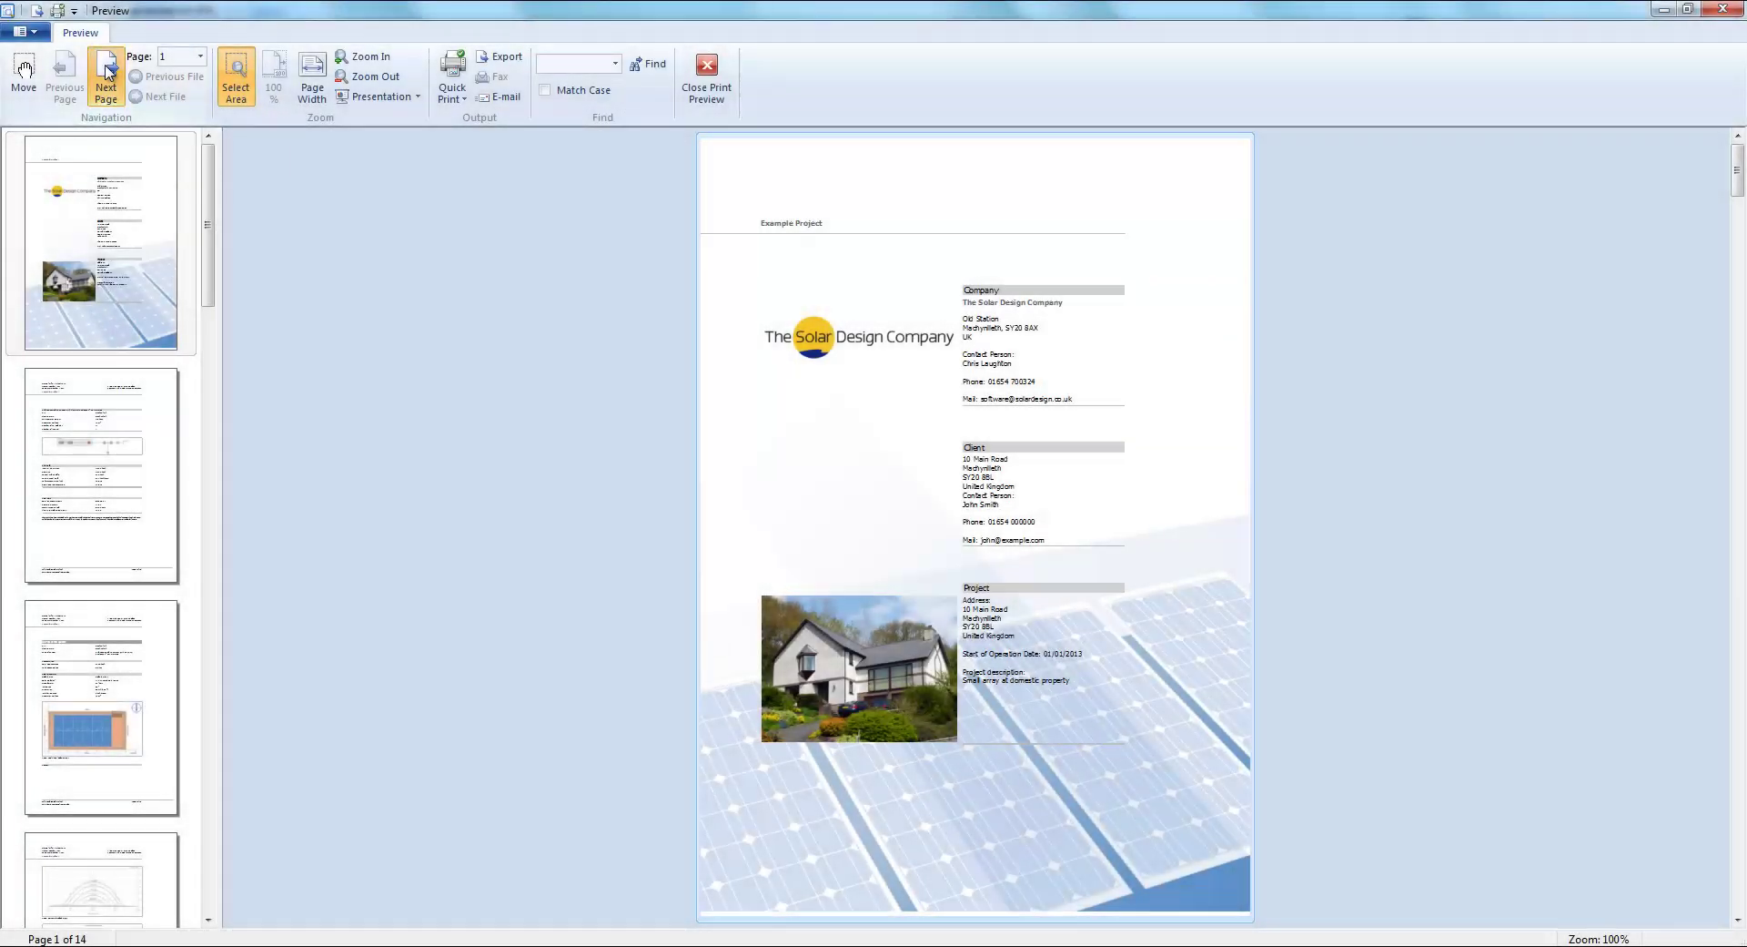
Step through the report preview from page 1 to page 6.
click(108, 73)
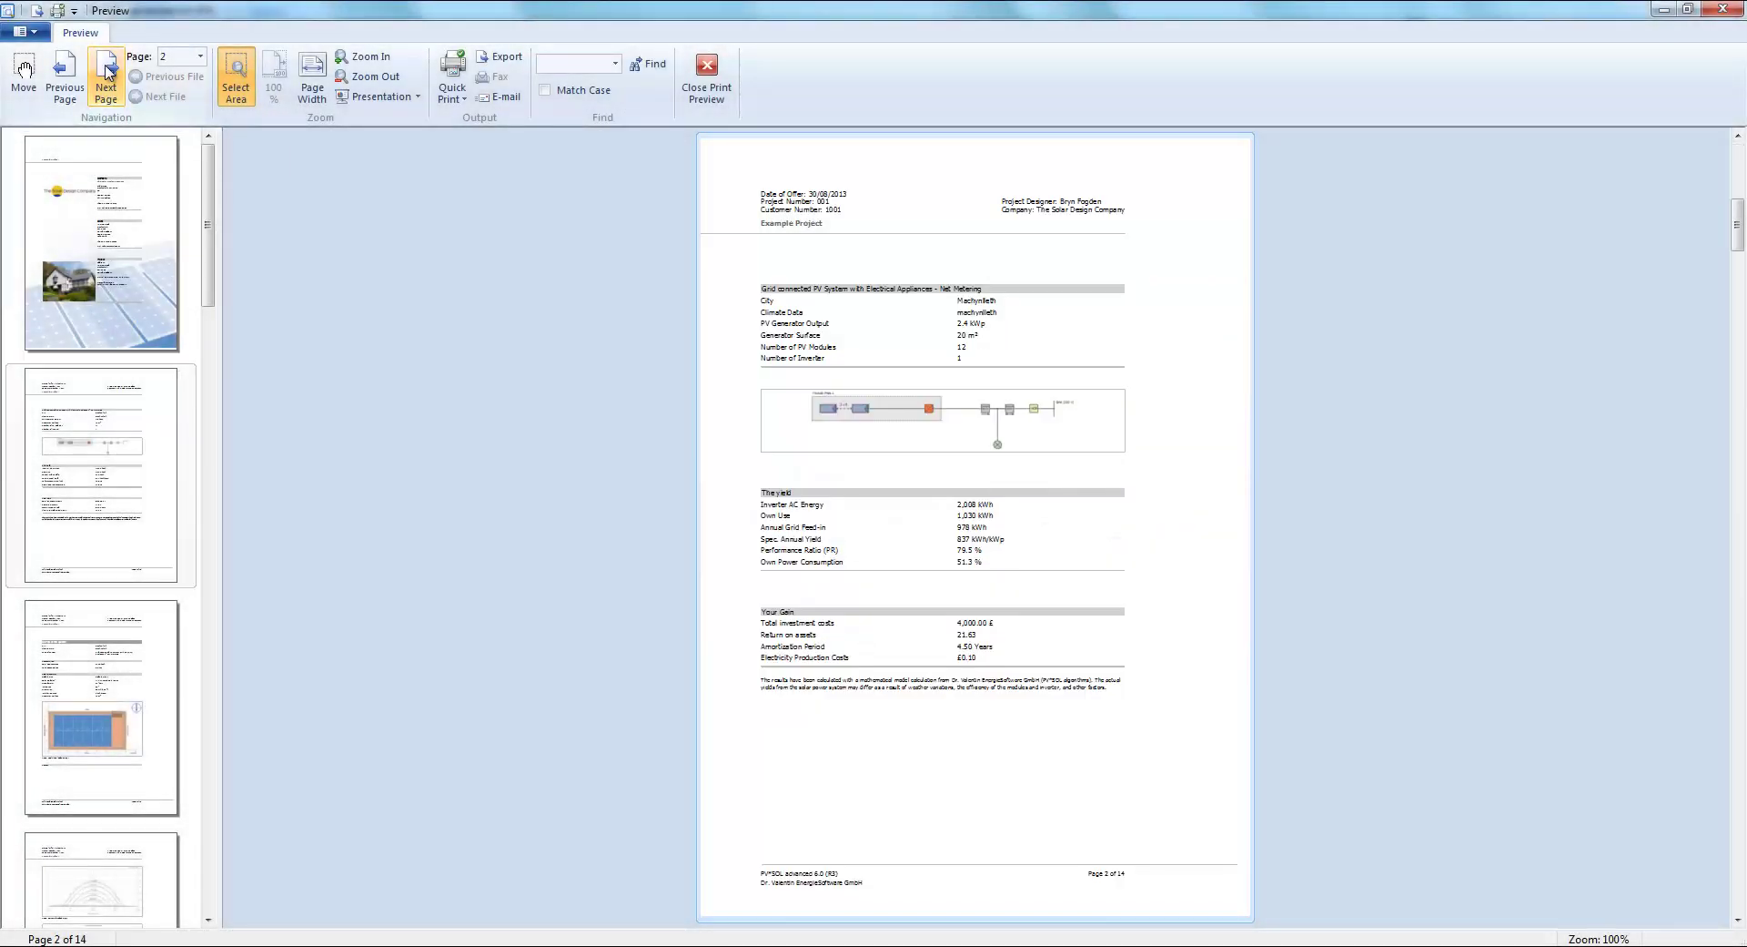
click(108, 73)
click(108, 73)
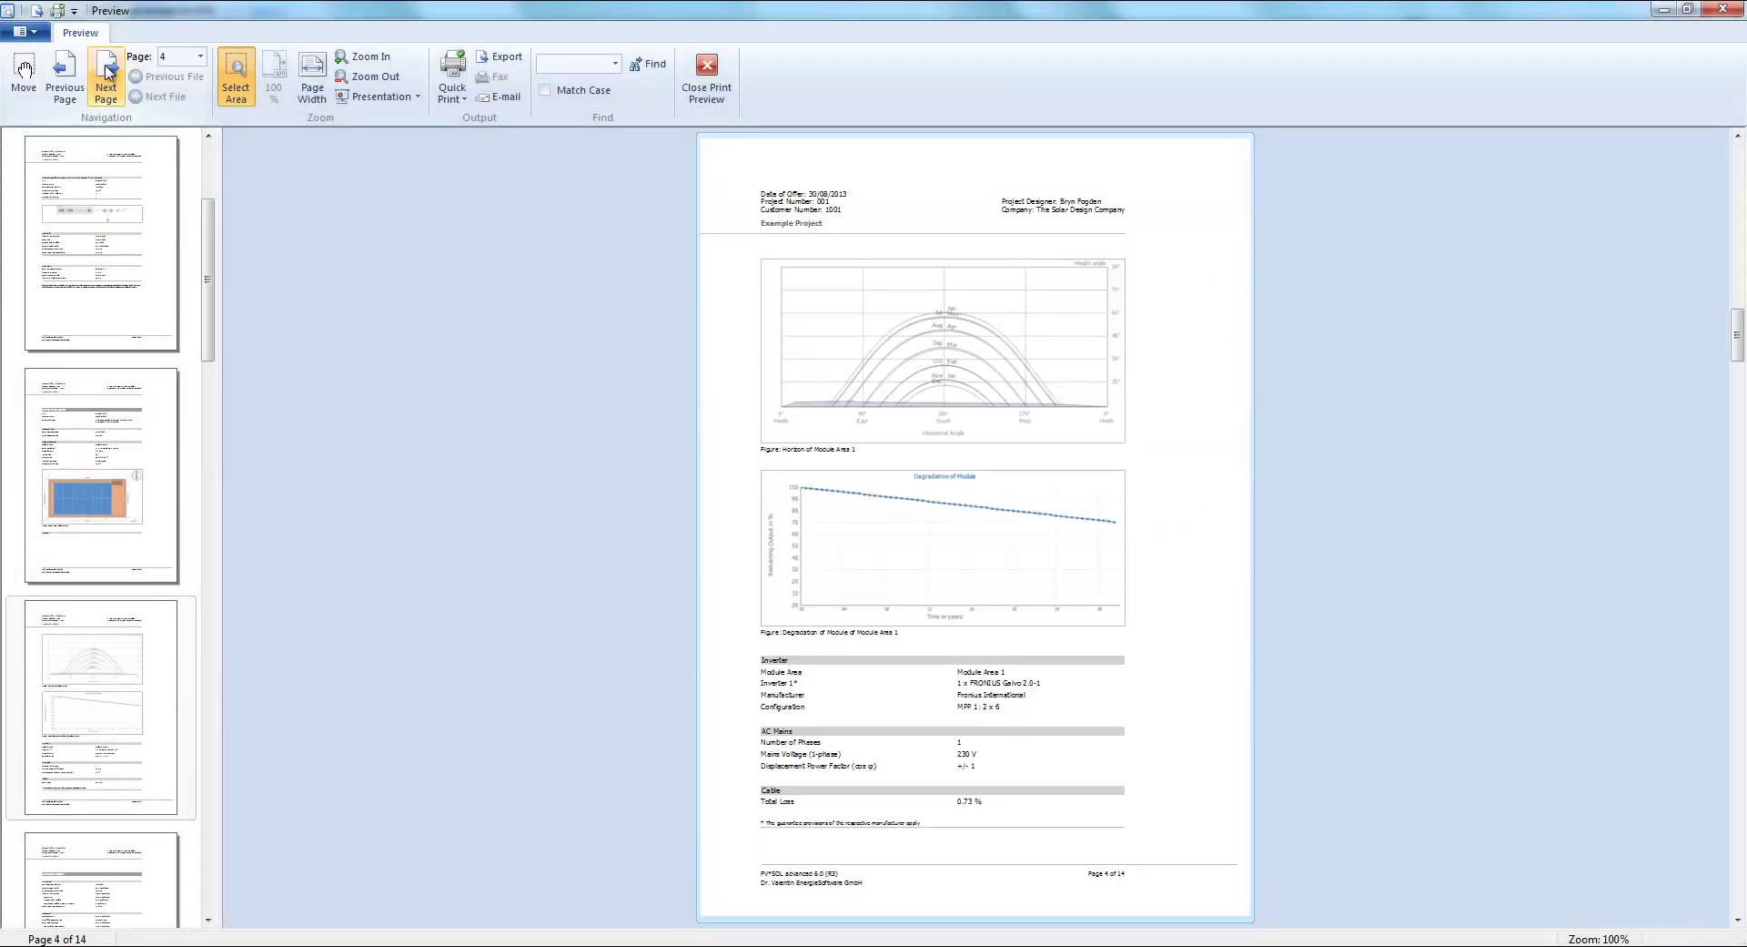
click(108, 73)
click(108, 73)
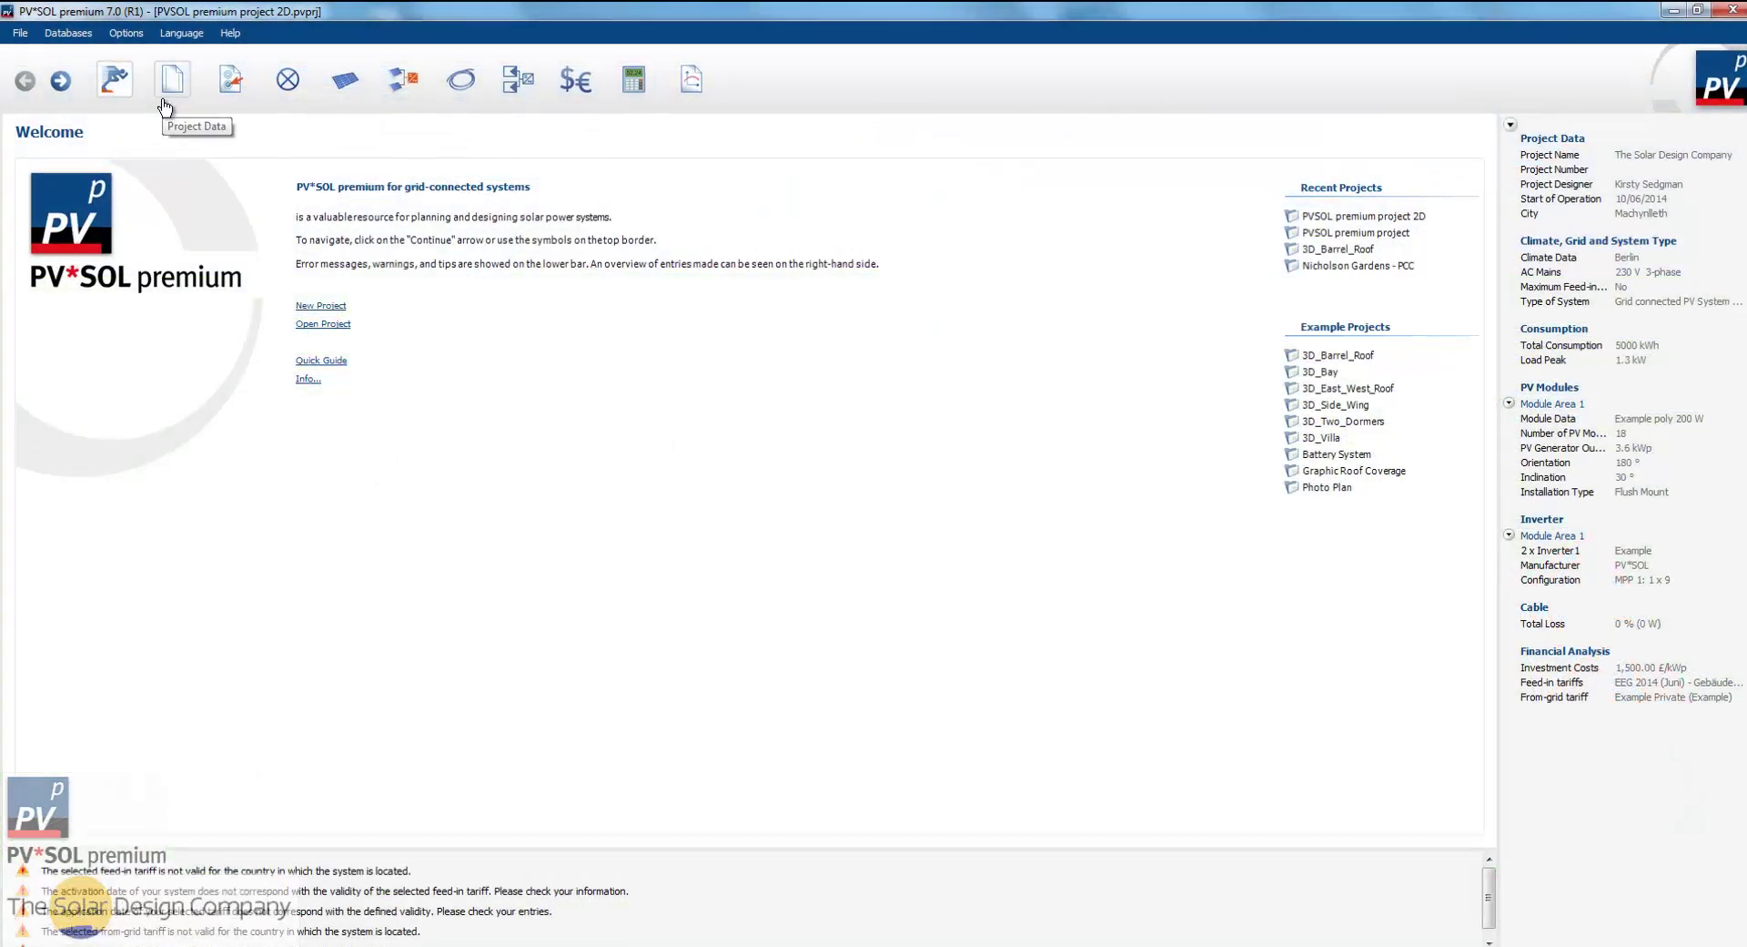
Enable Use 3D Design under Climate, Grid and System Type and go to the 3D Design page.
click(179, 107)
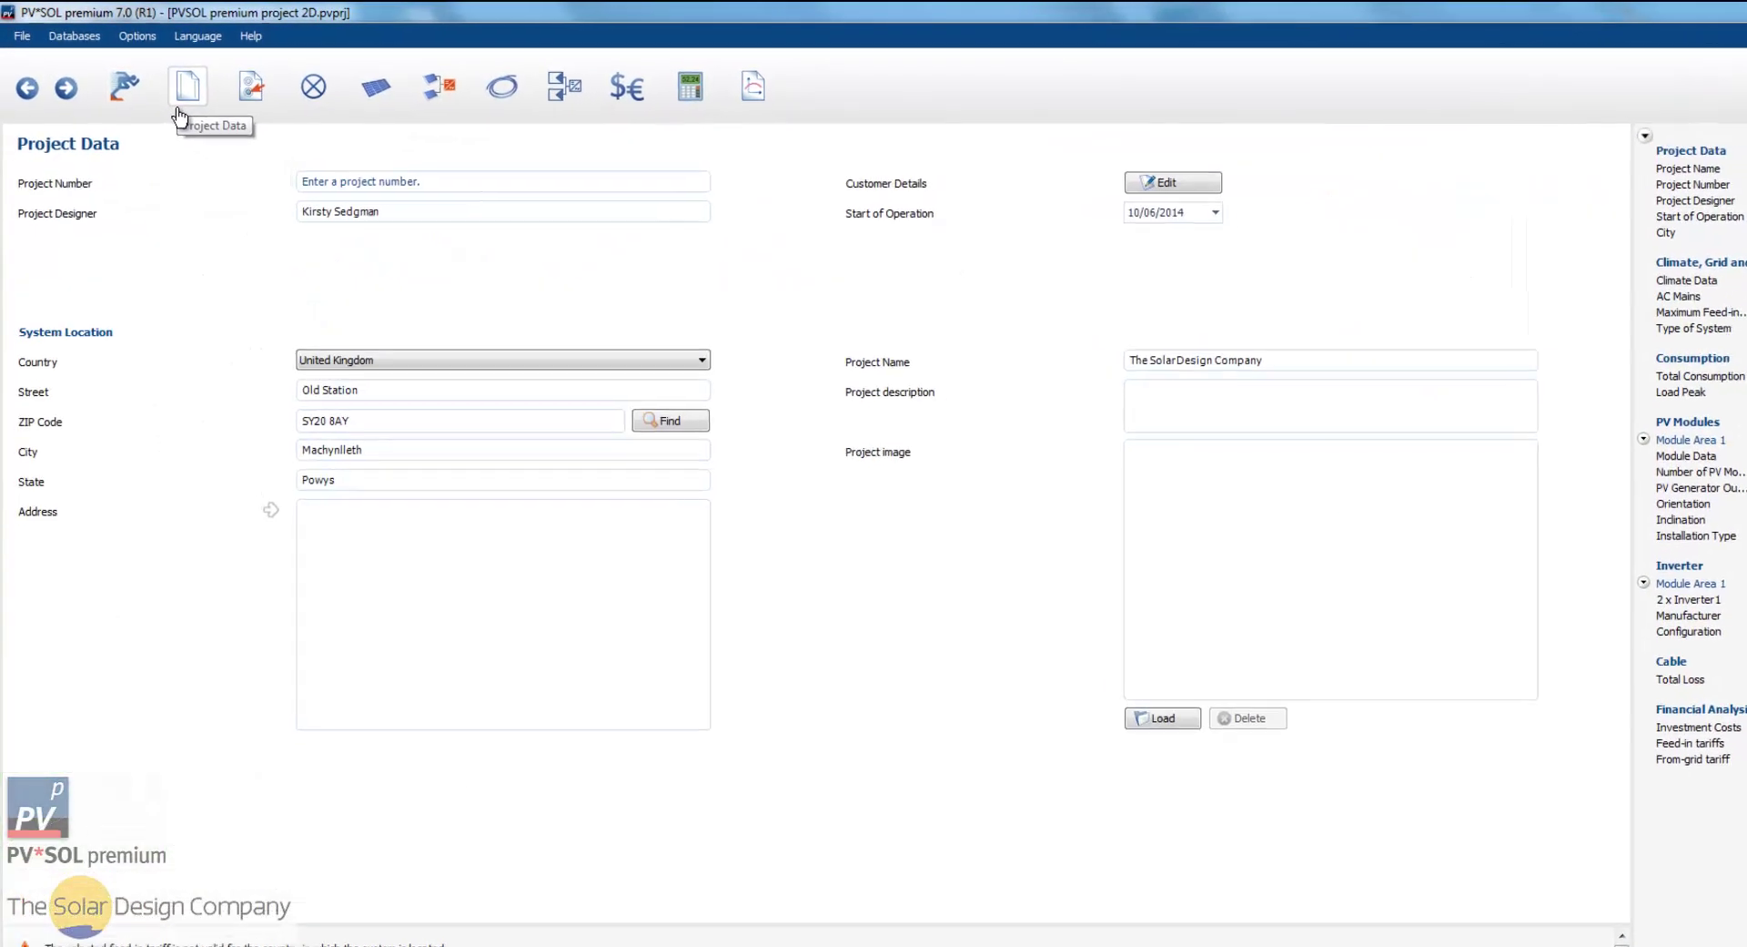
click(252, 89)
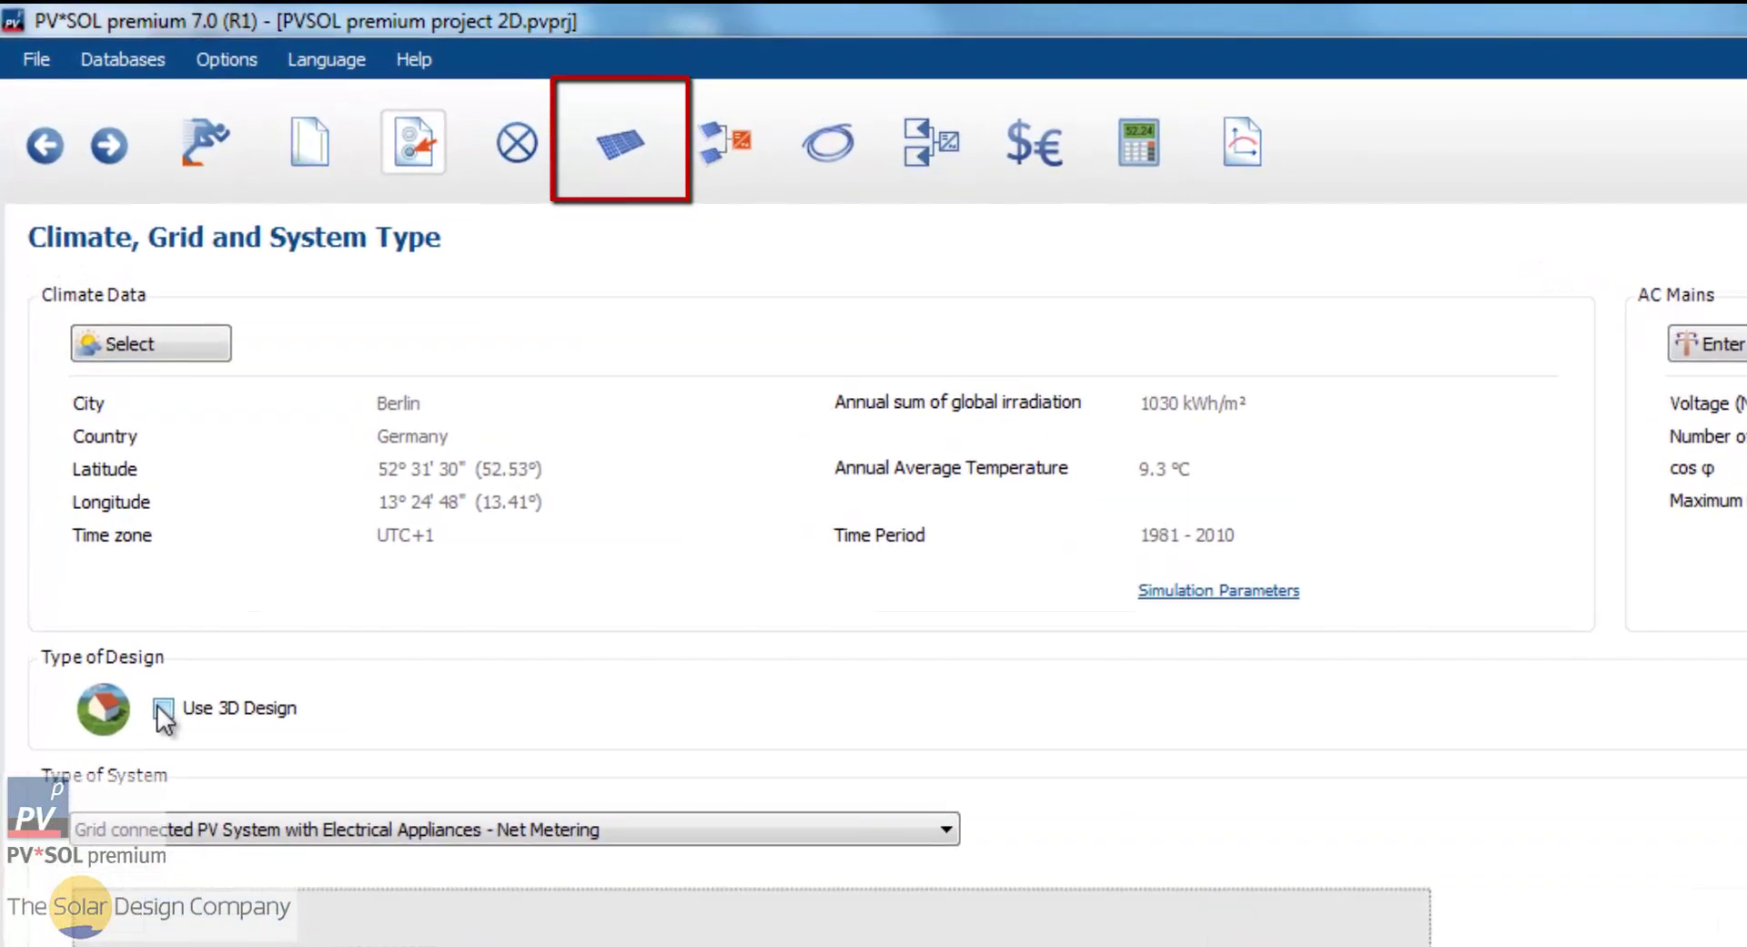
click(163, 708)
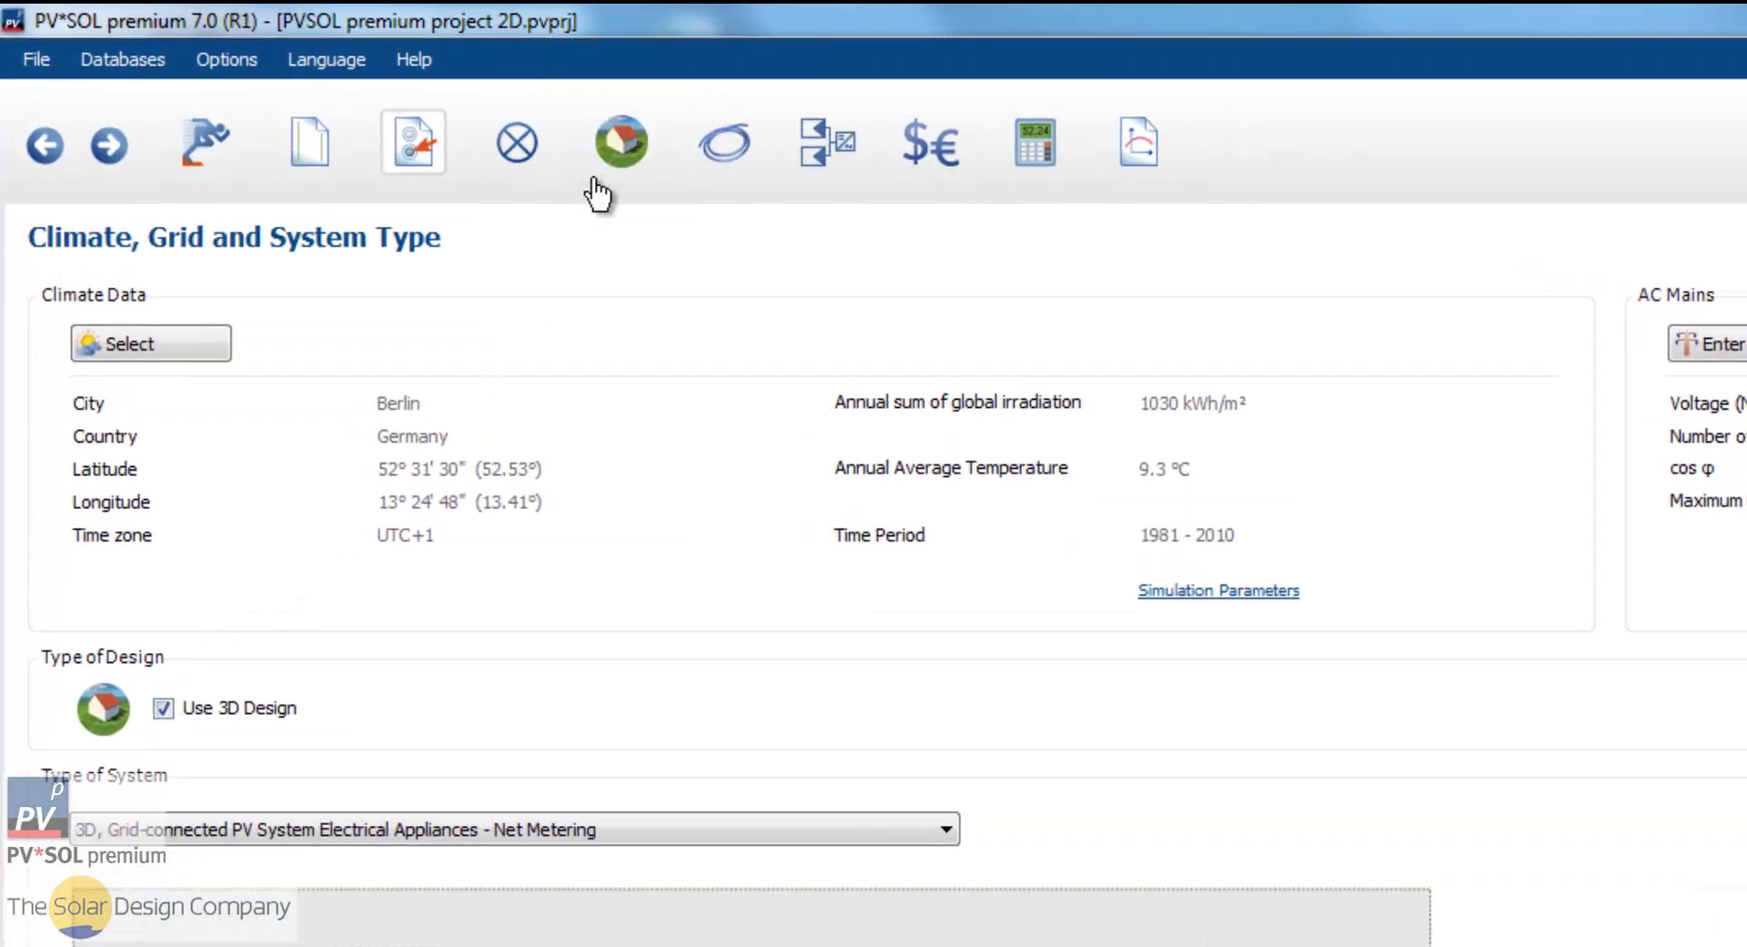
click(619, 145)
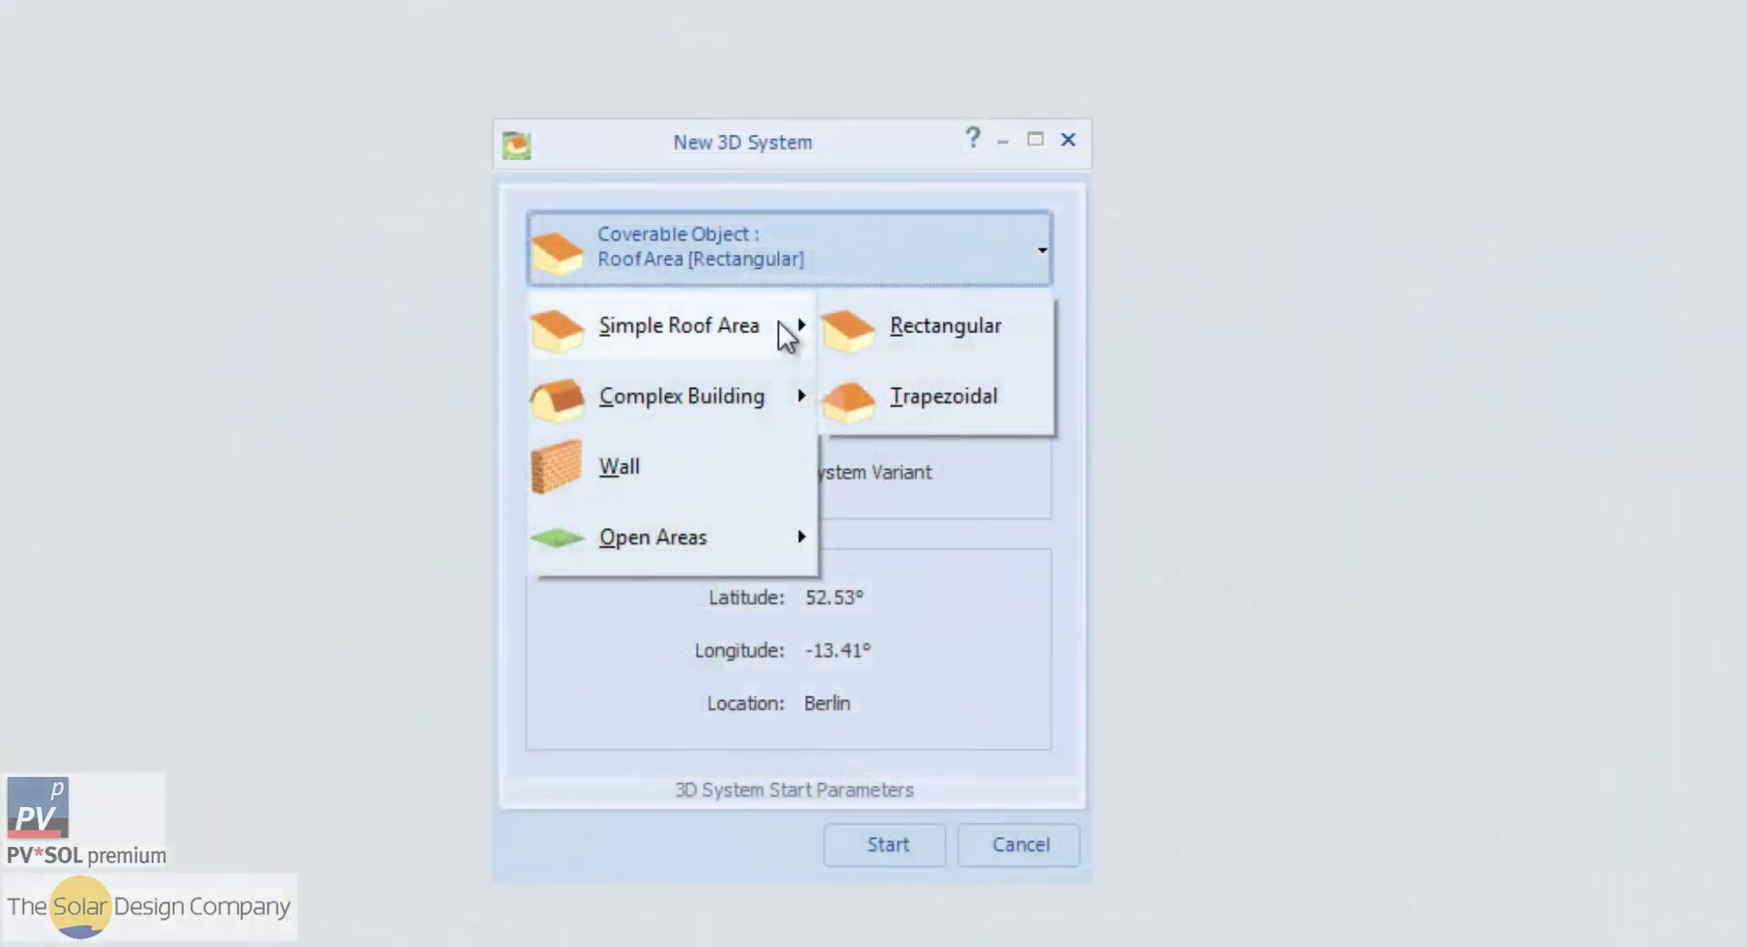
Create a new Open Areas 3D site and activate Open Area 01 for placing objects.
mouse_move(781, 397)
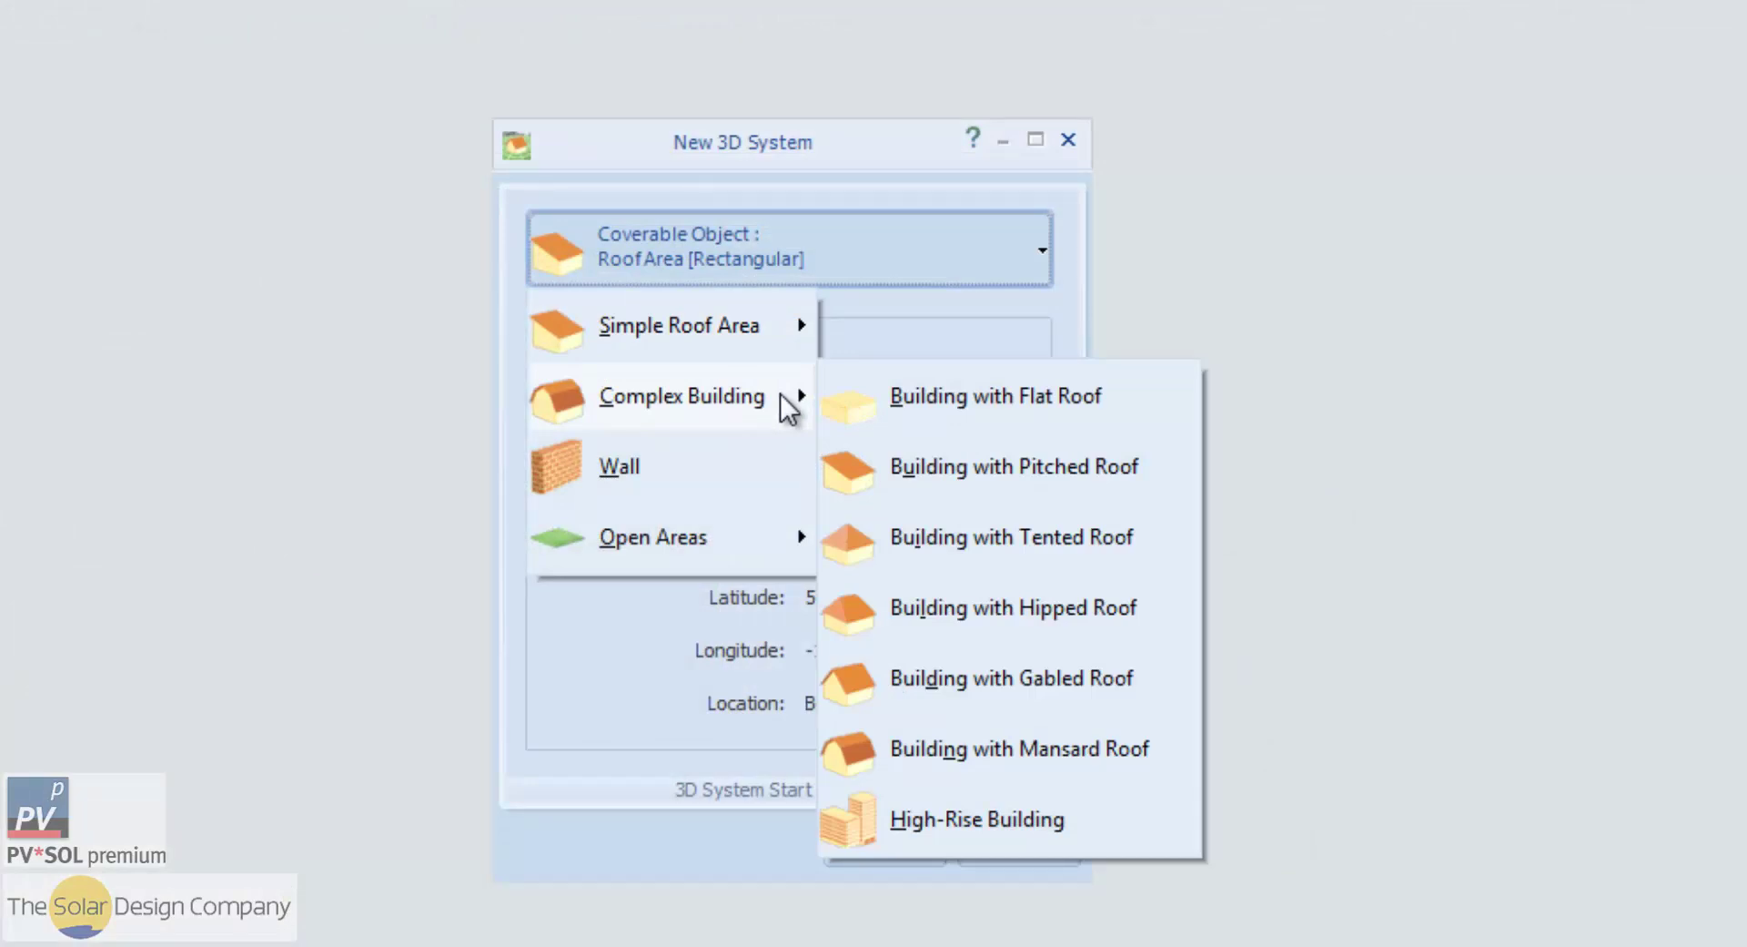
mouse_move(769, 553)
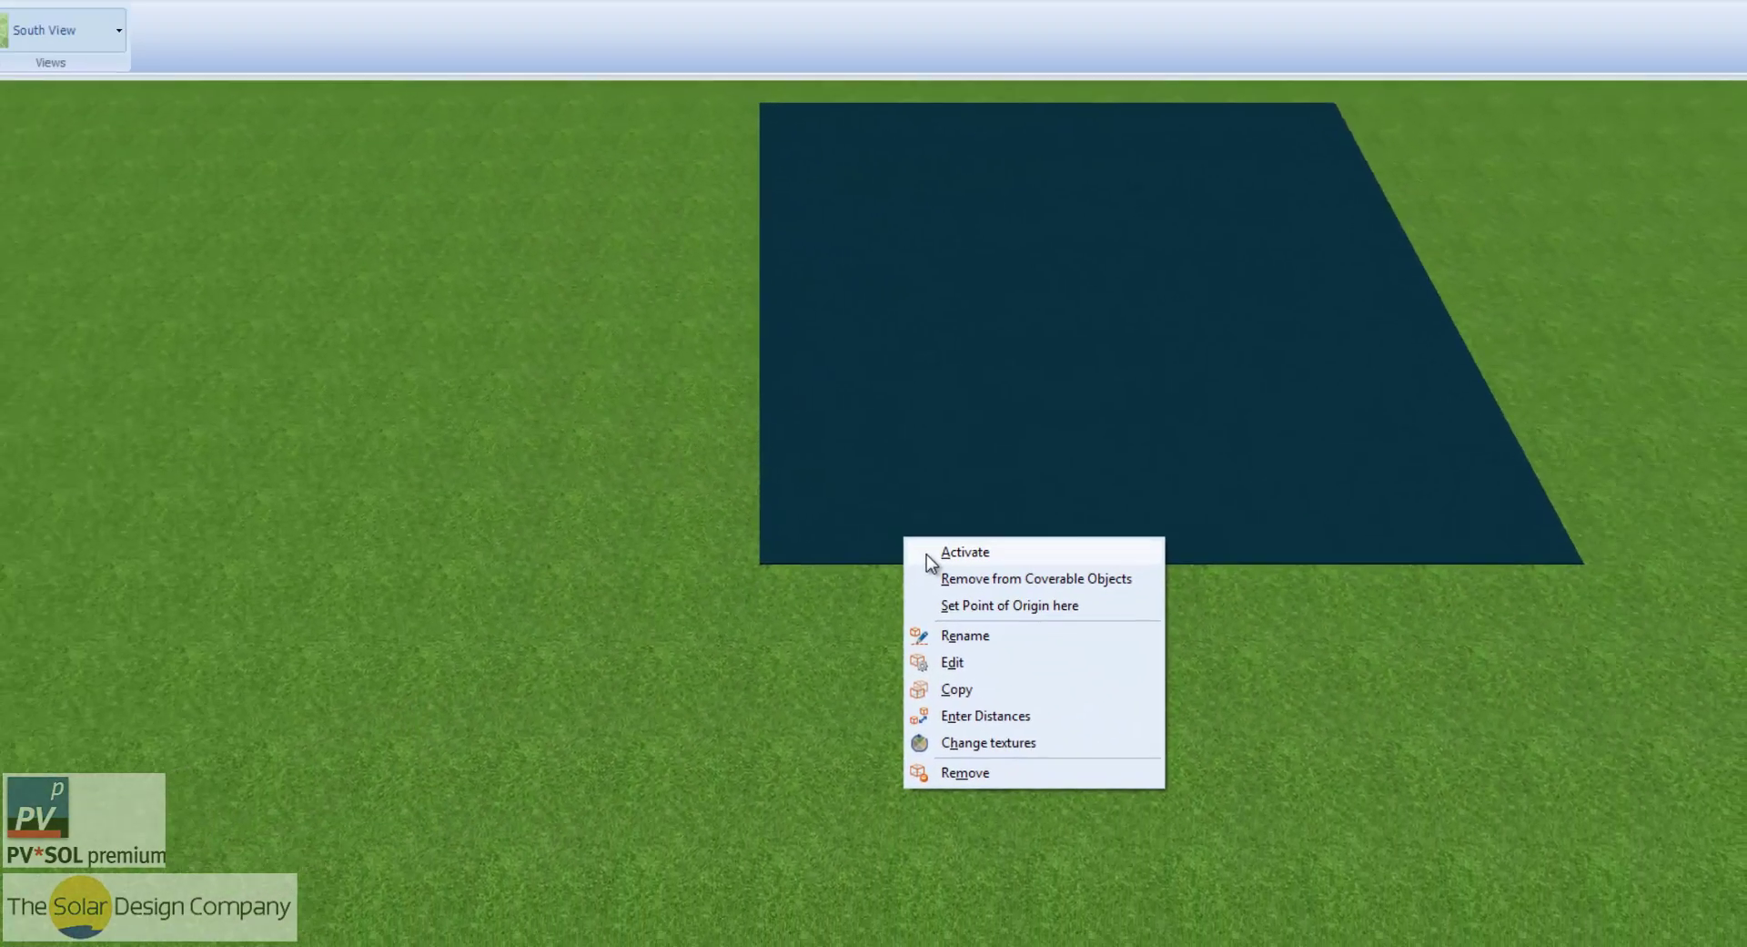
click(873, 576)
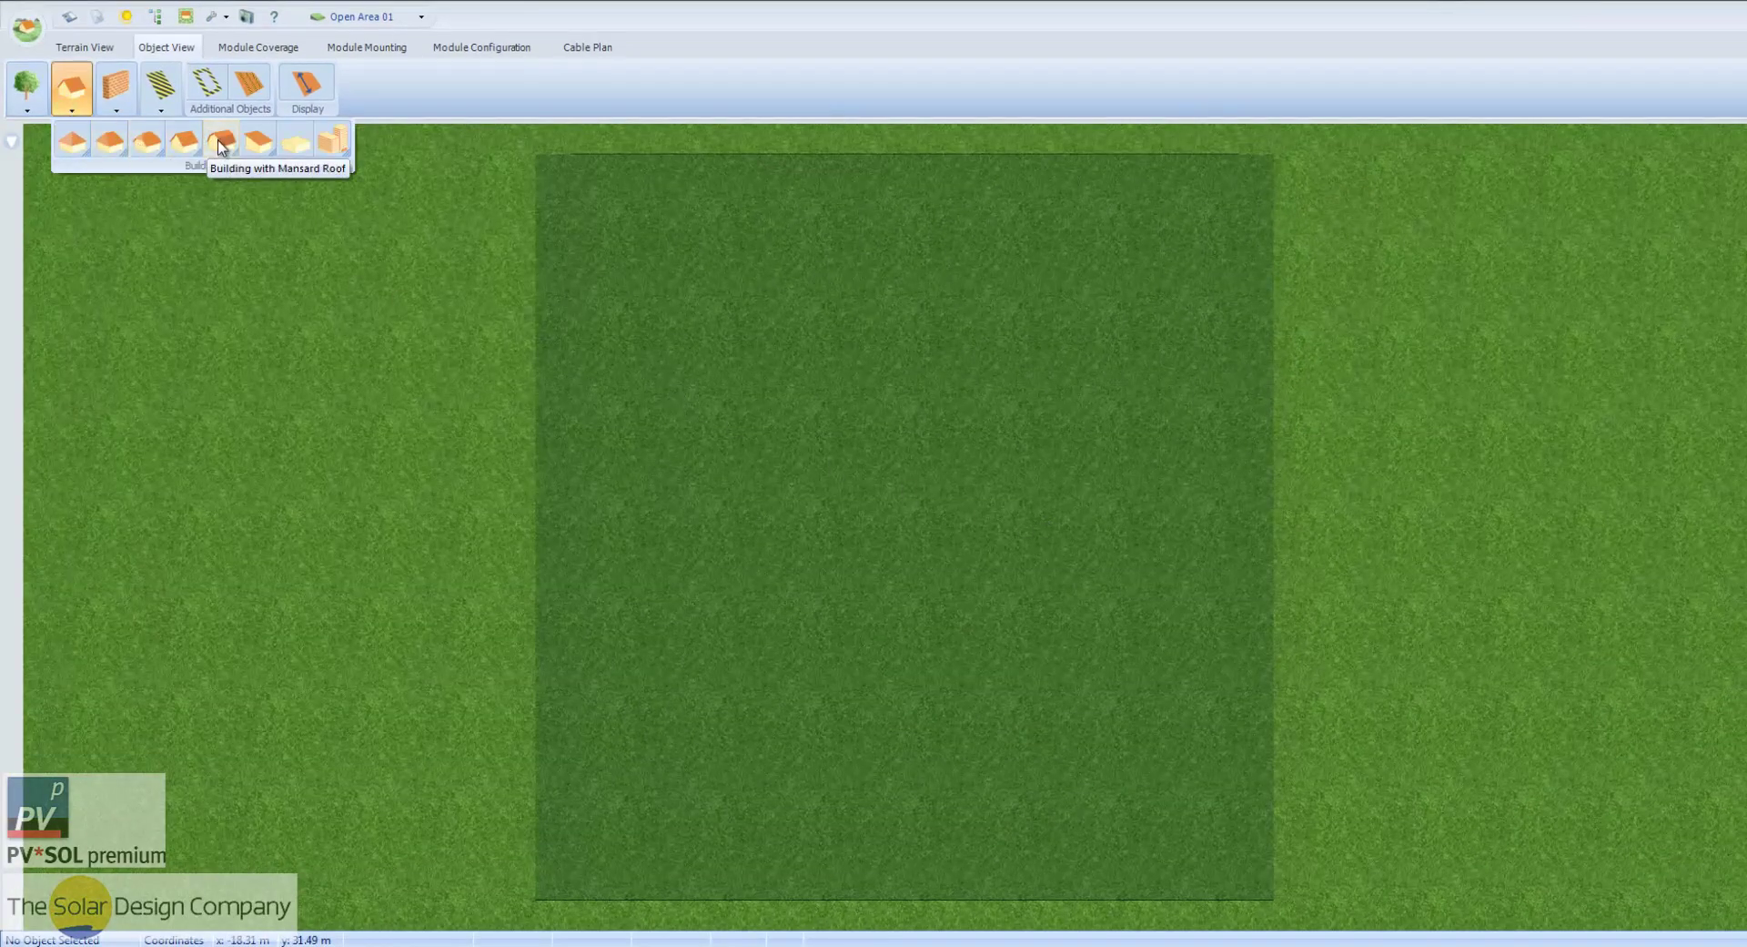
Place a mansard-roof building and a tree on the open area, and turn off the building's collision checking.
click(232, 152)
click(936, 414)
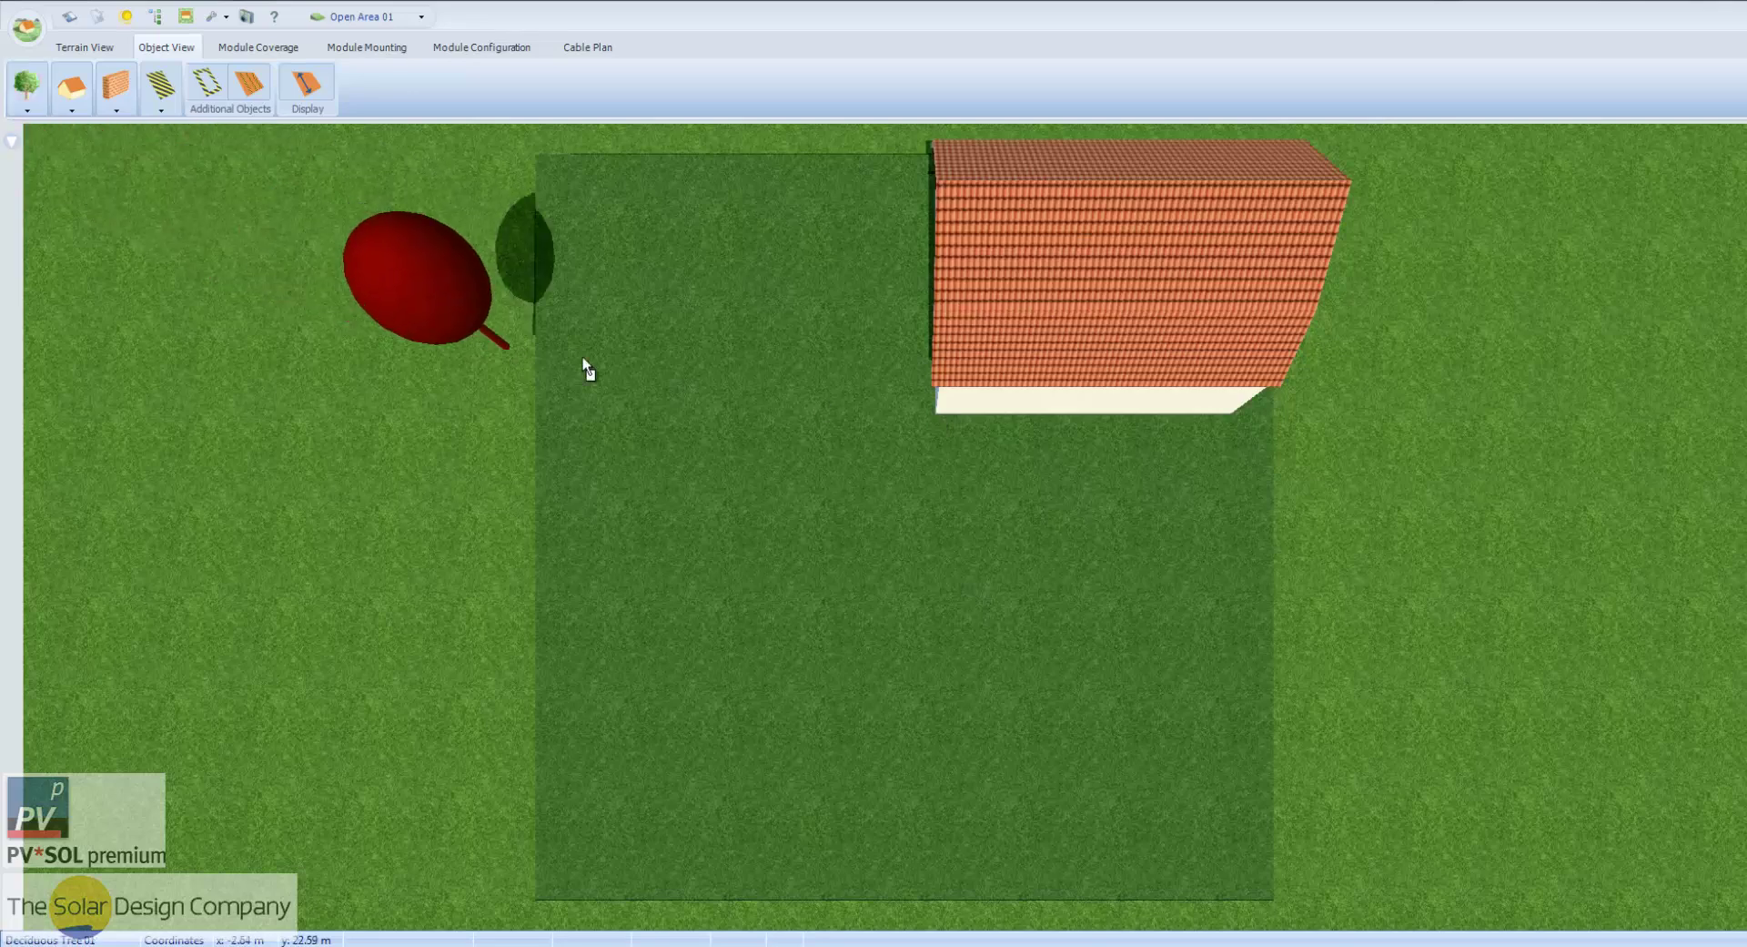
click(697, 329)
right_click(1016, 407)
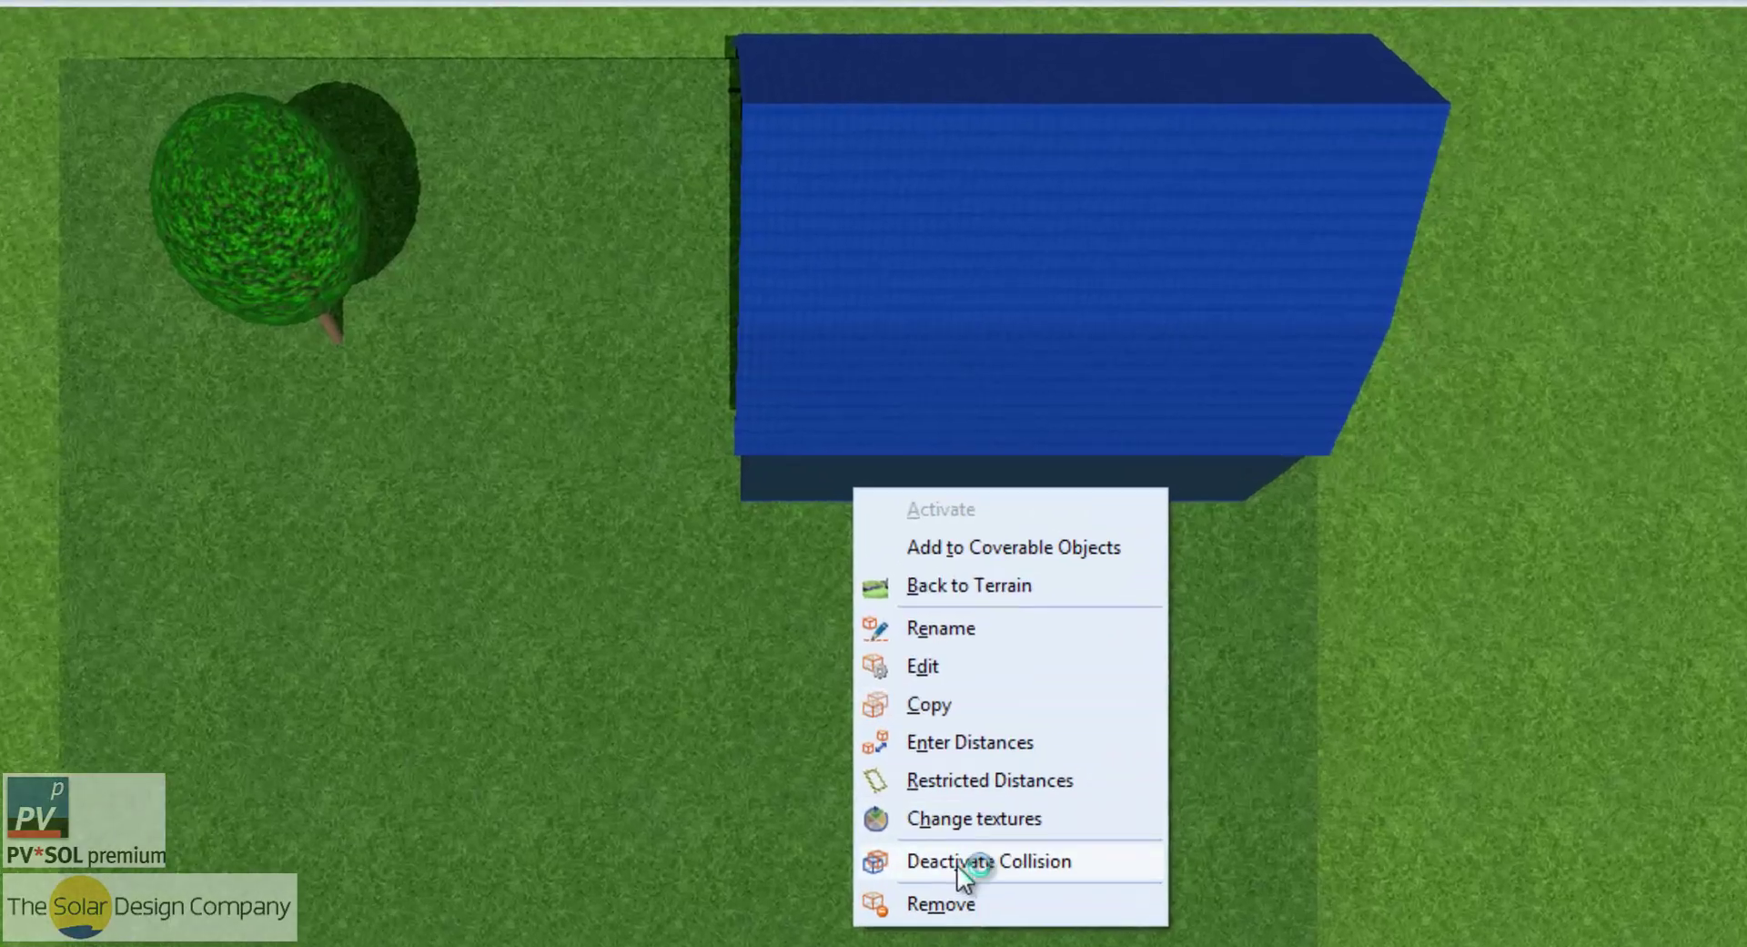
click(1033, 692)
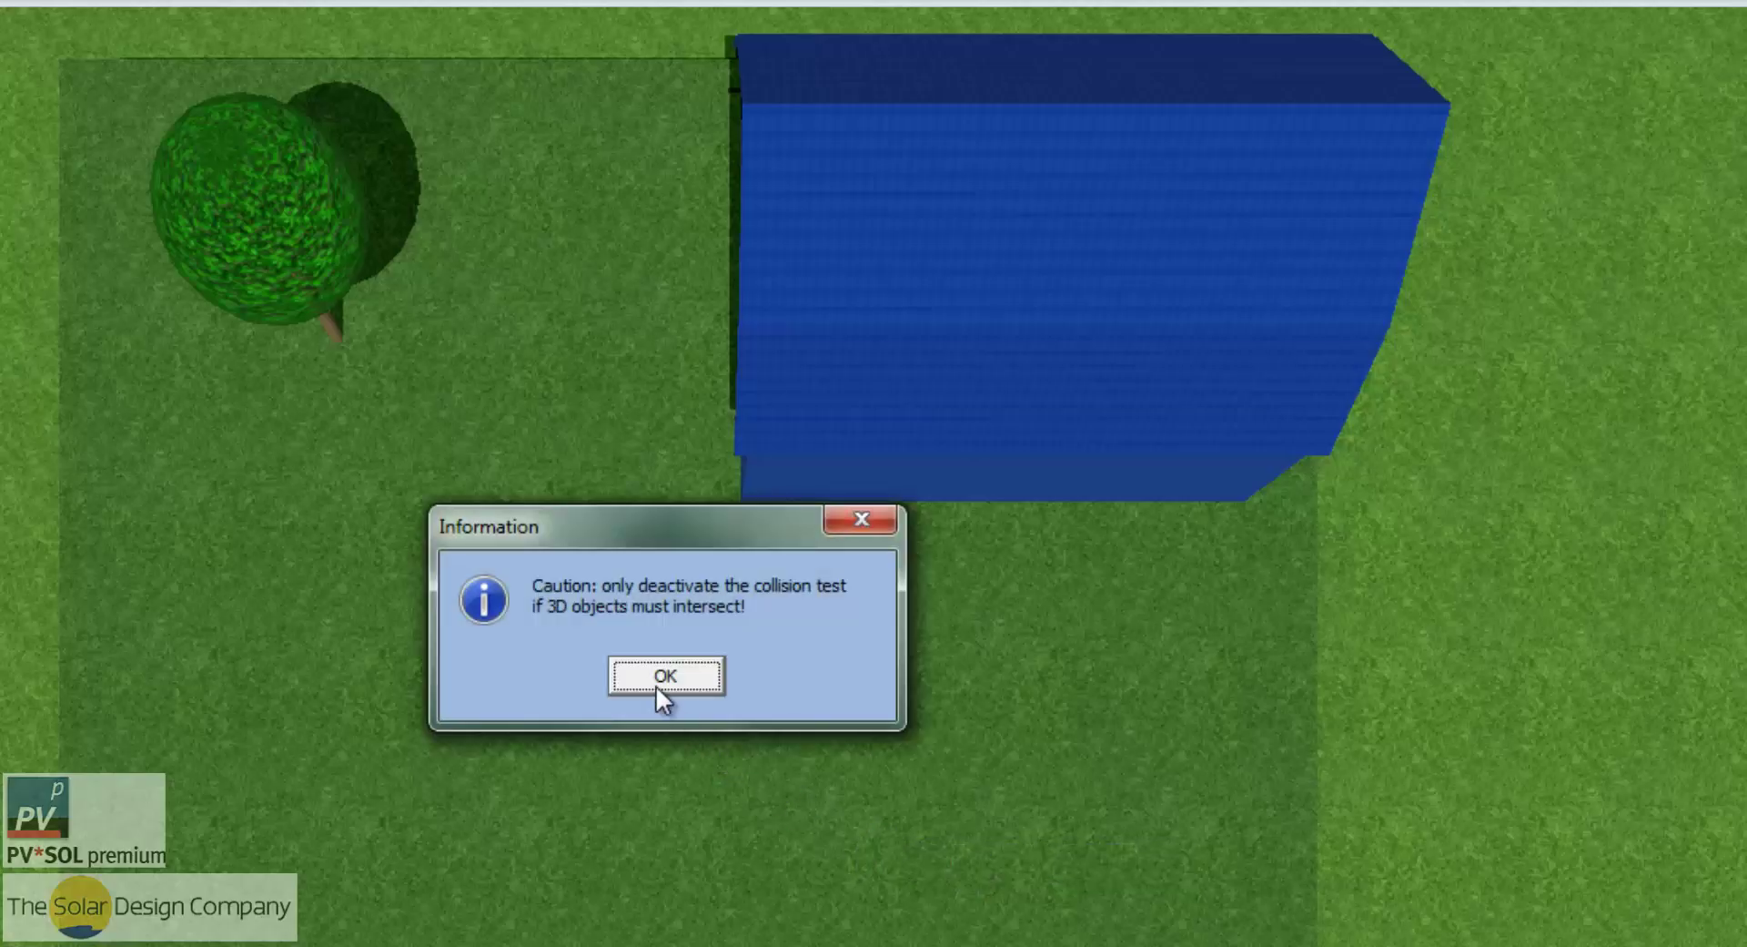
click(661, 678)
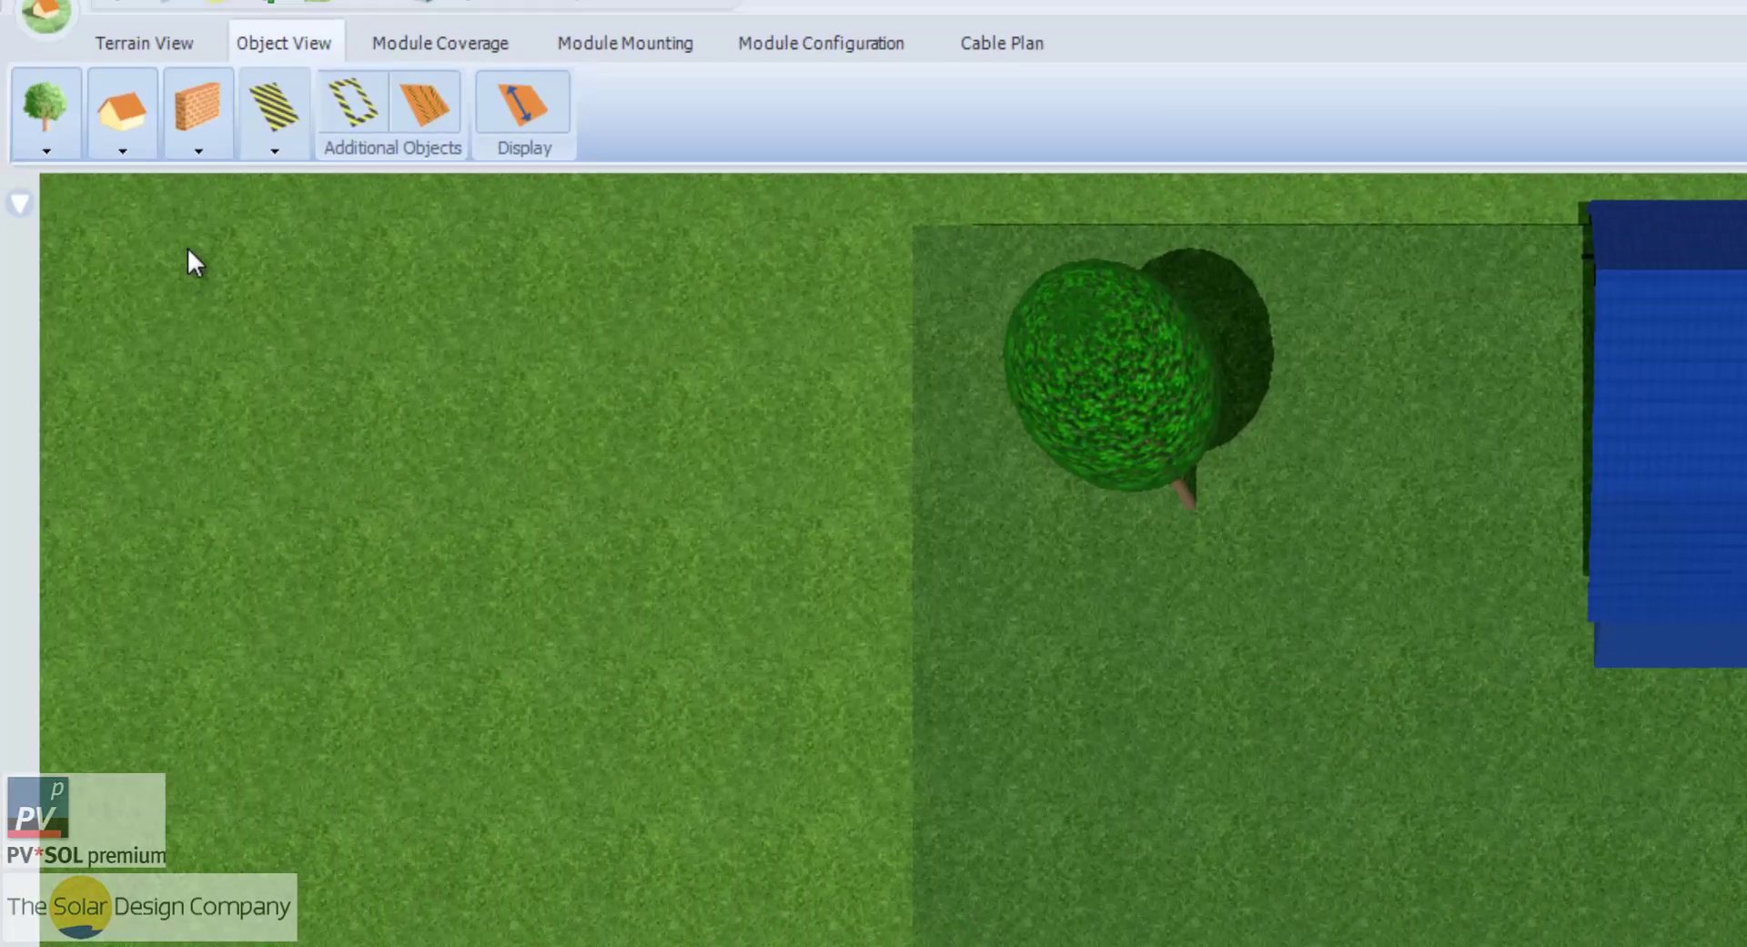
Add another building rotated to 38.9° and move it against the existing building.
click(119, 122)
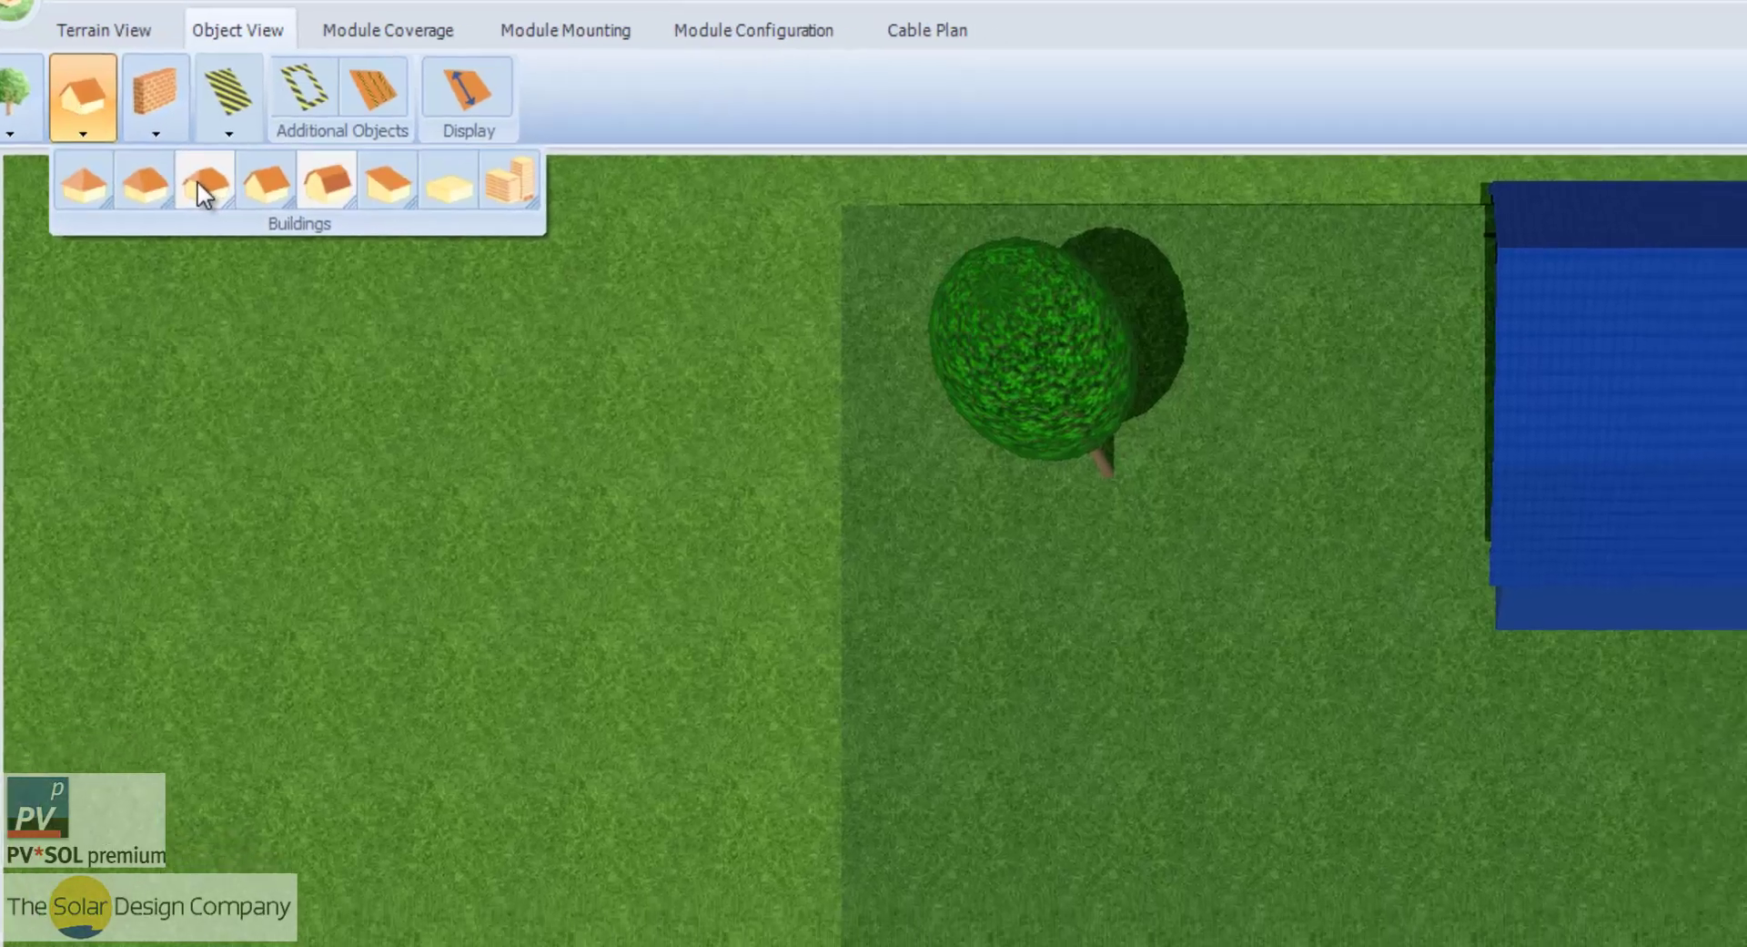
click(247, 209)
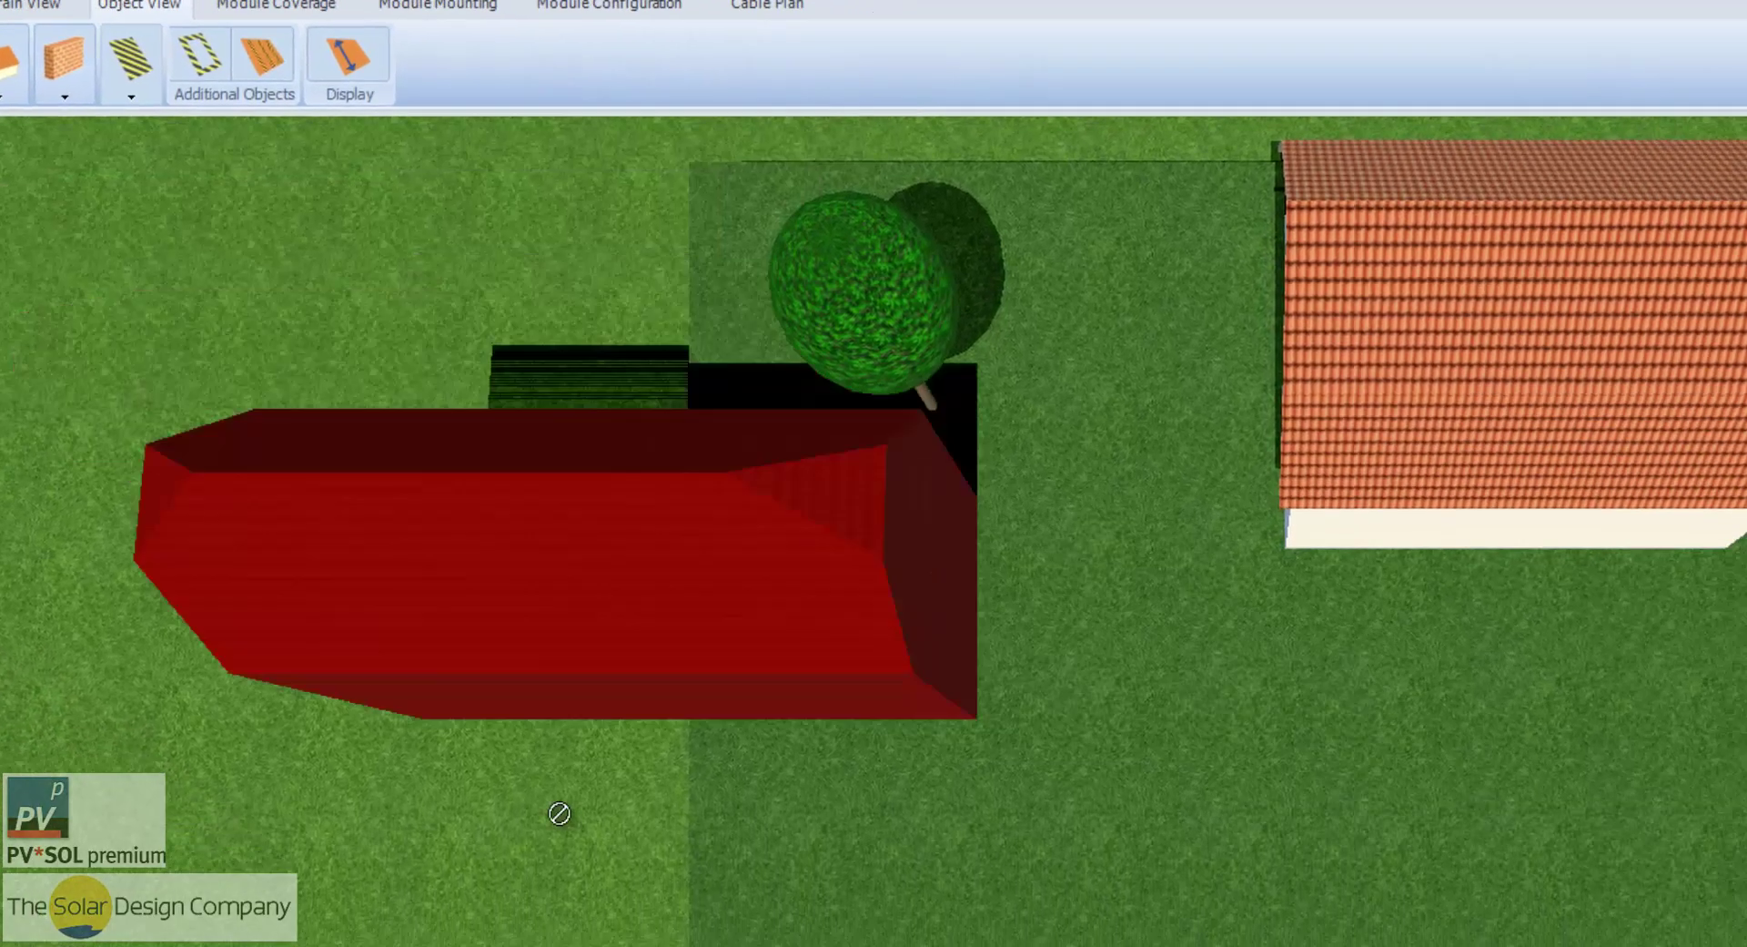
click(1429, 946)
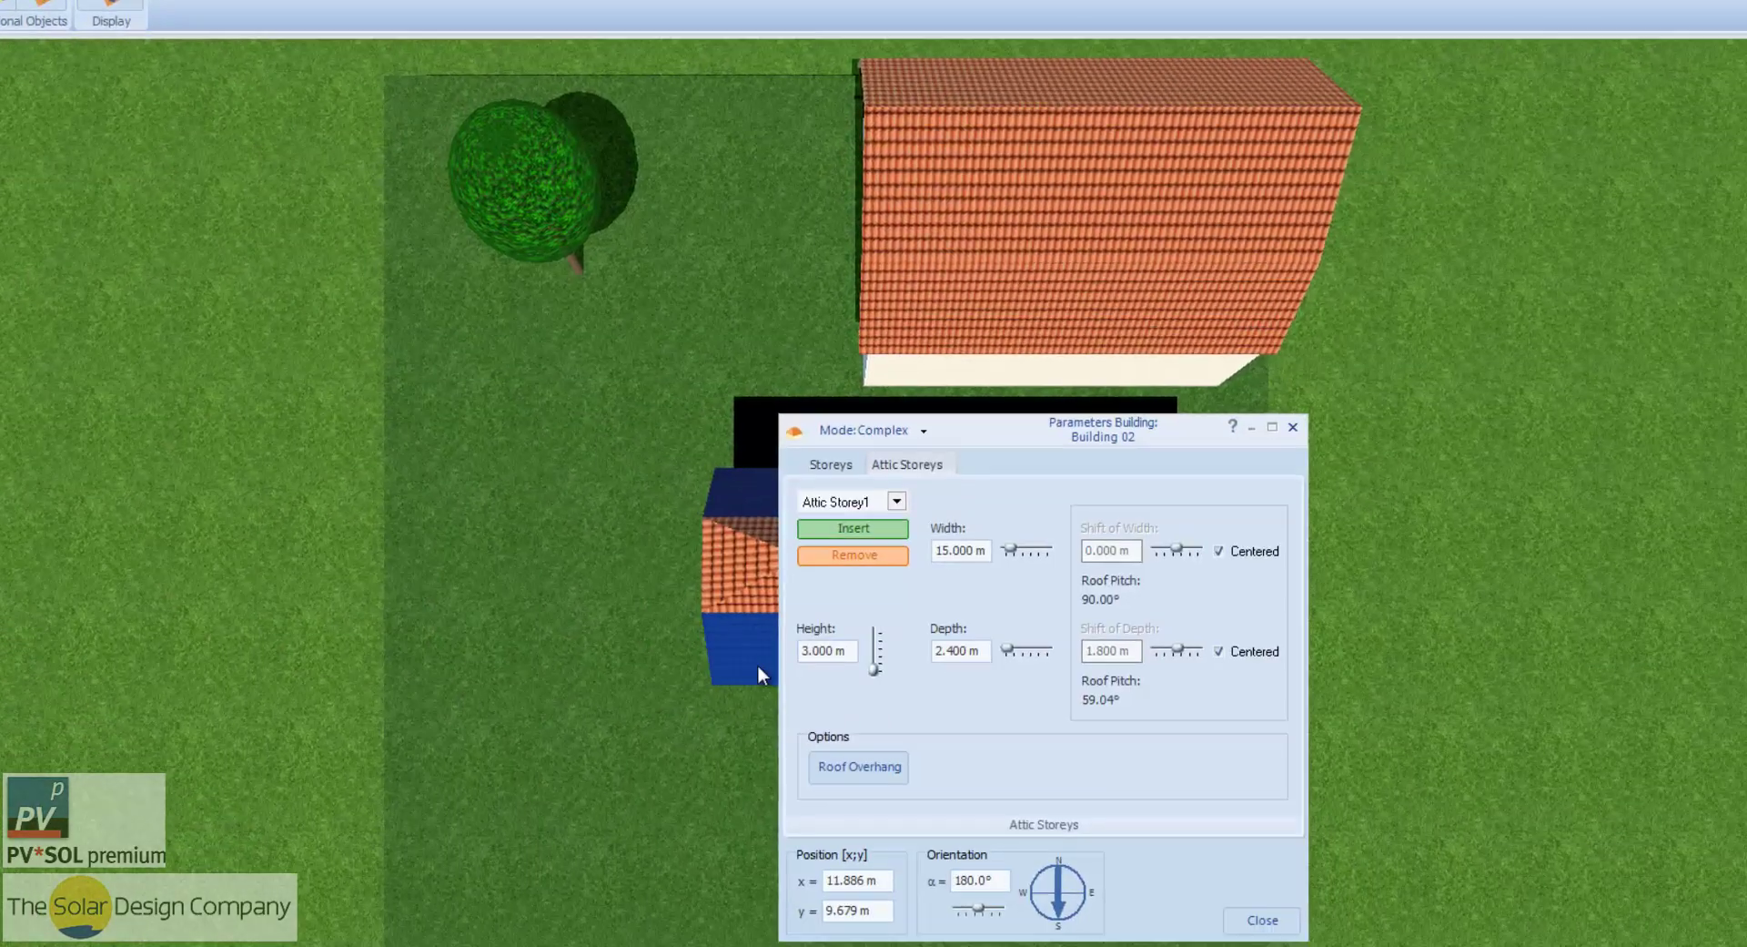
drag(978, 909, 961, 909)
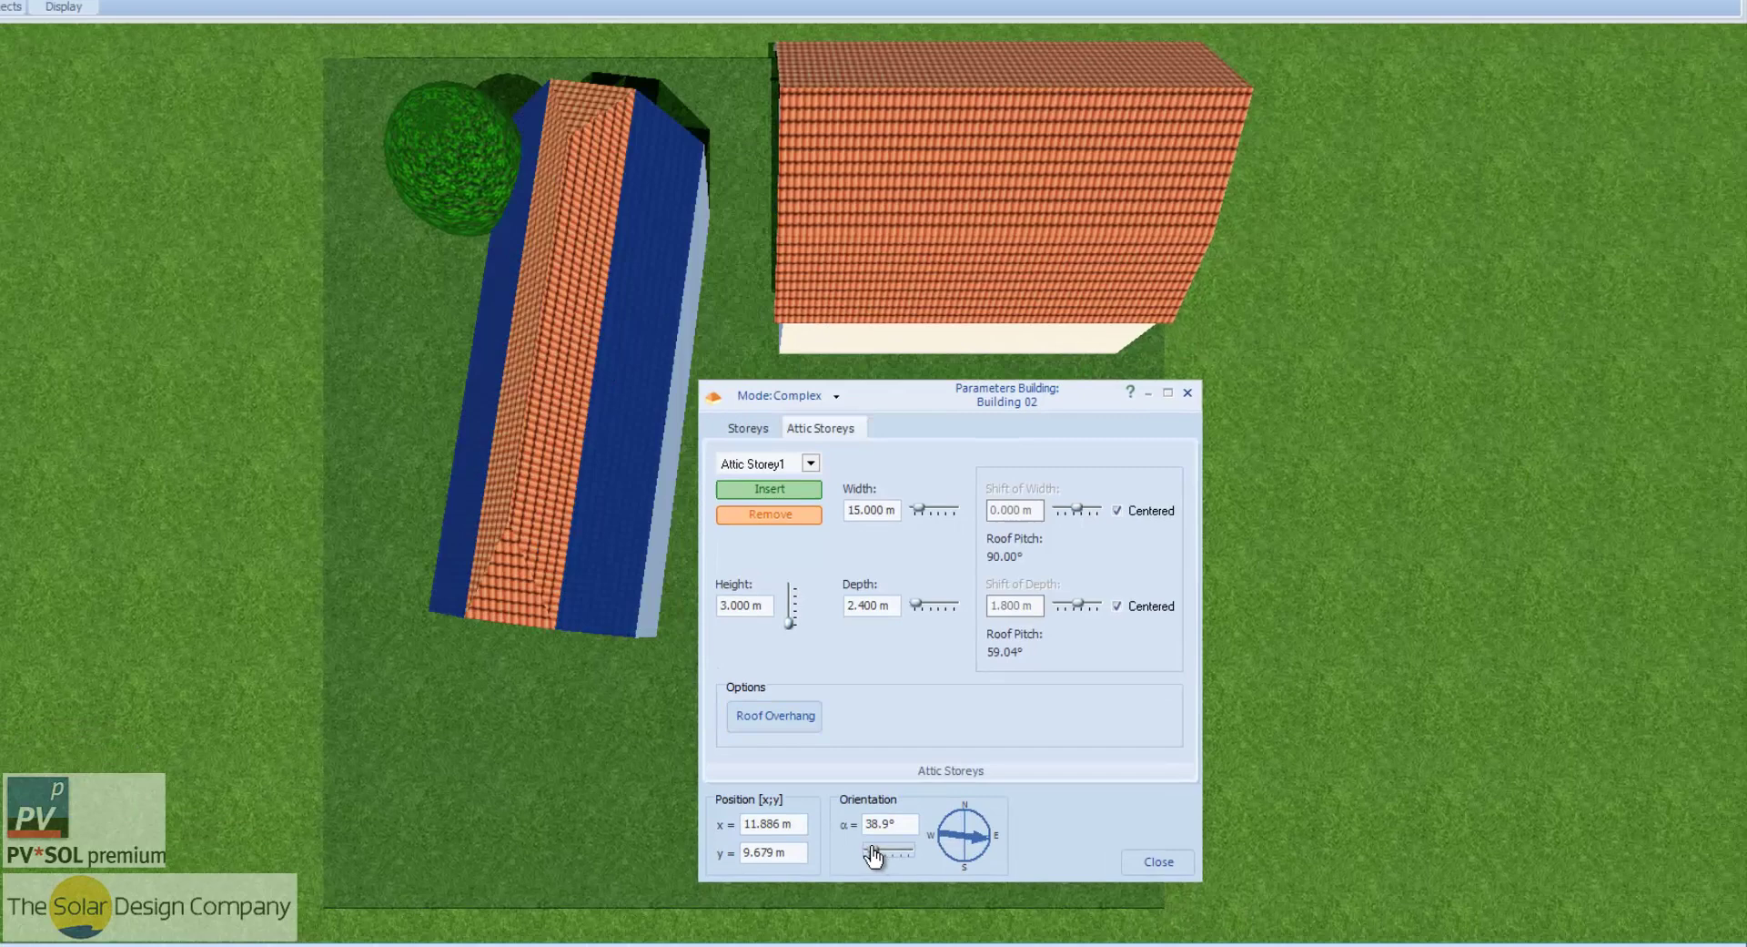
click(1128, 867)
drag(612, 577, 908, 637)
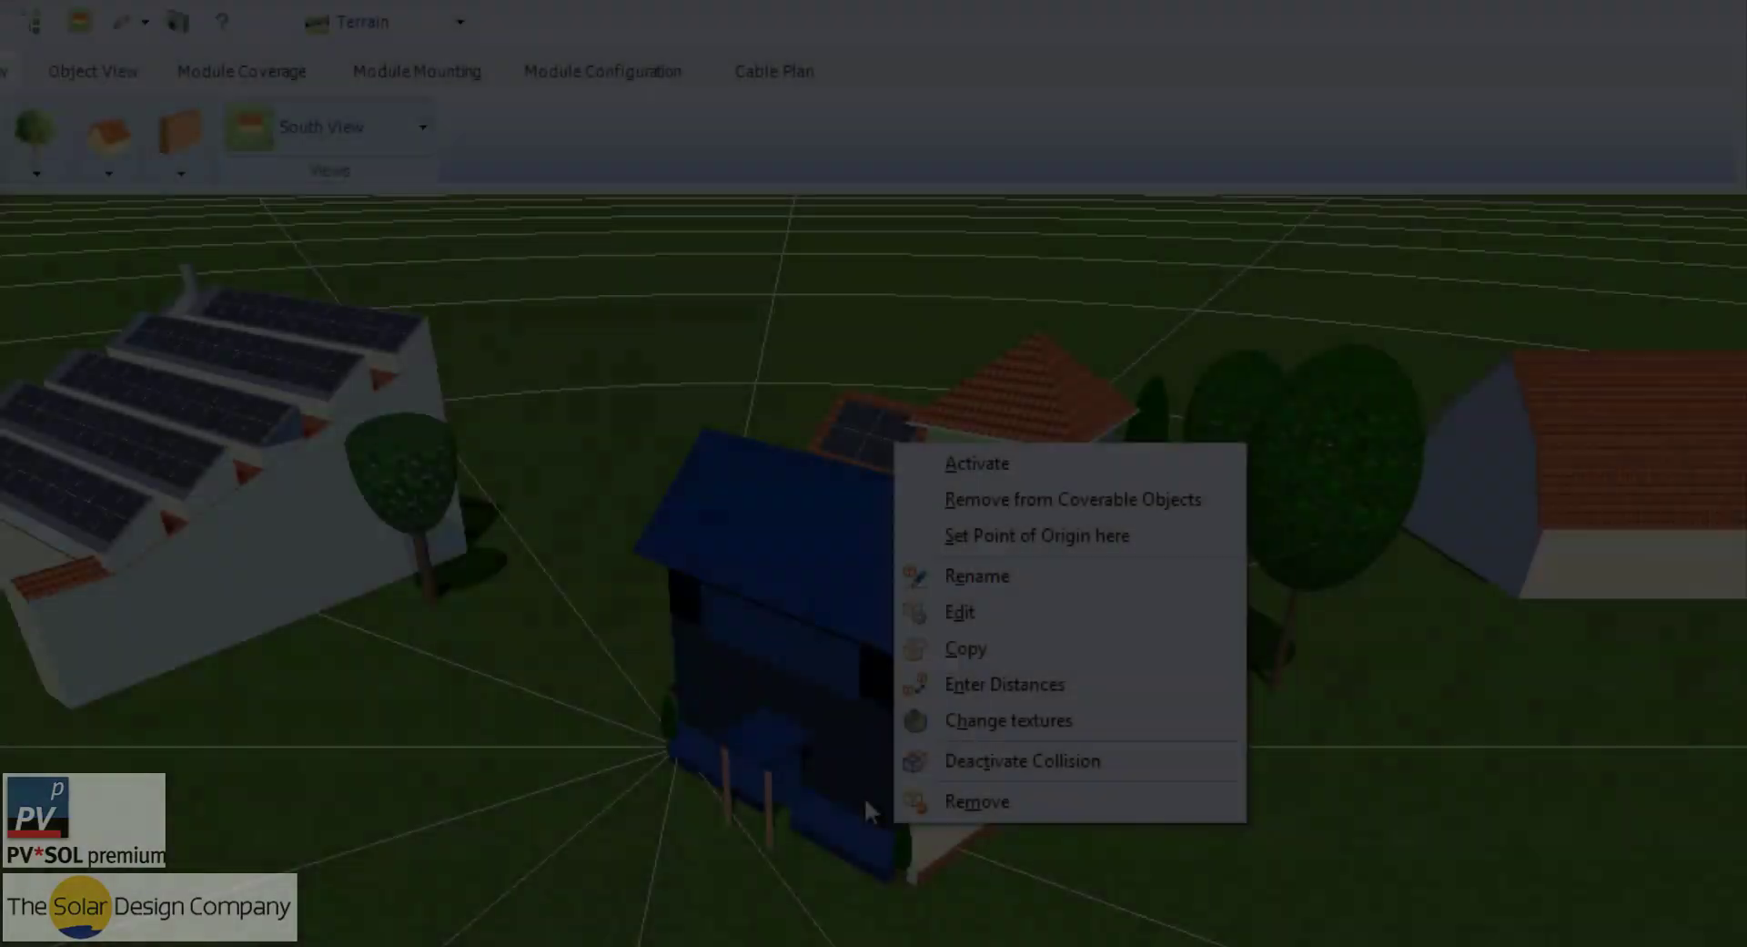
Replace the storey's side-surface texture with Bricks.
click(1001, 719)
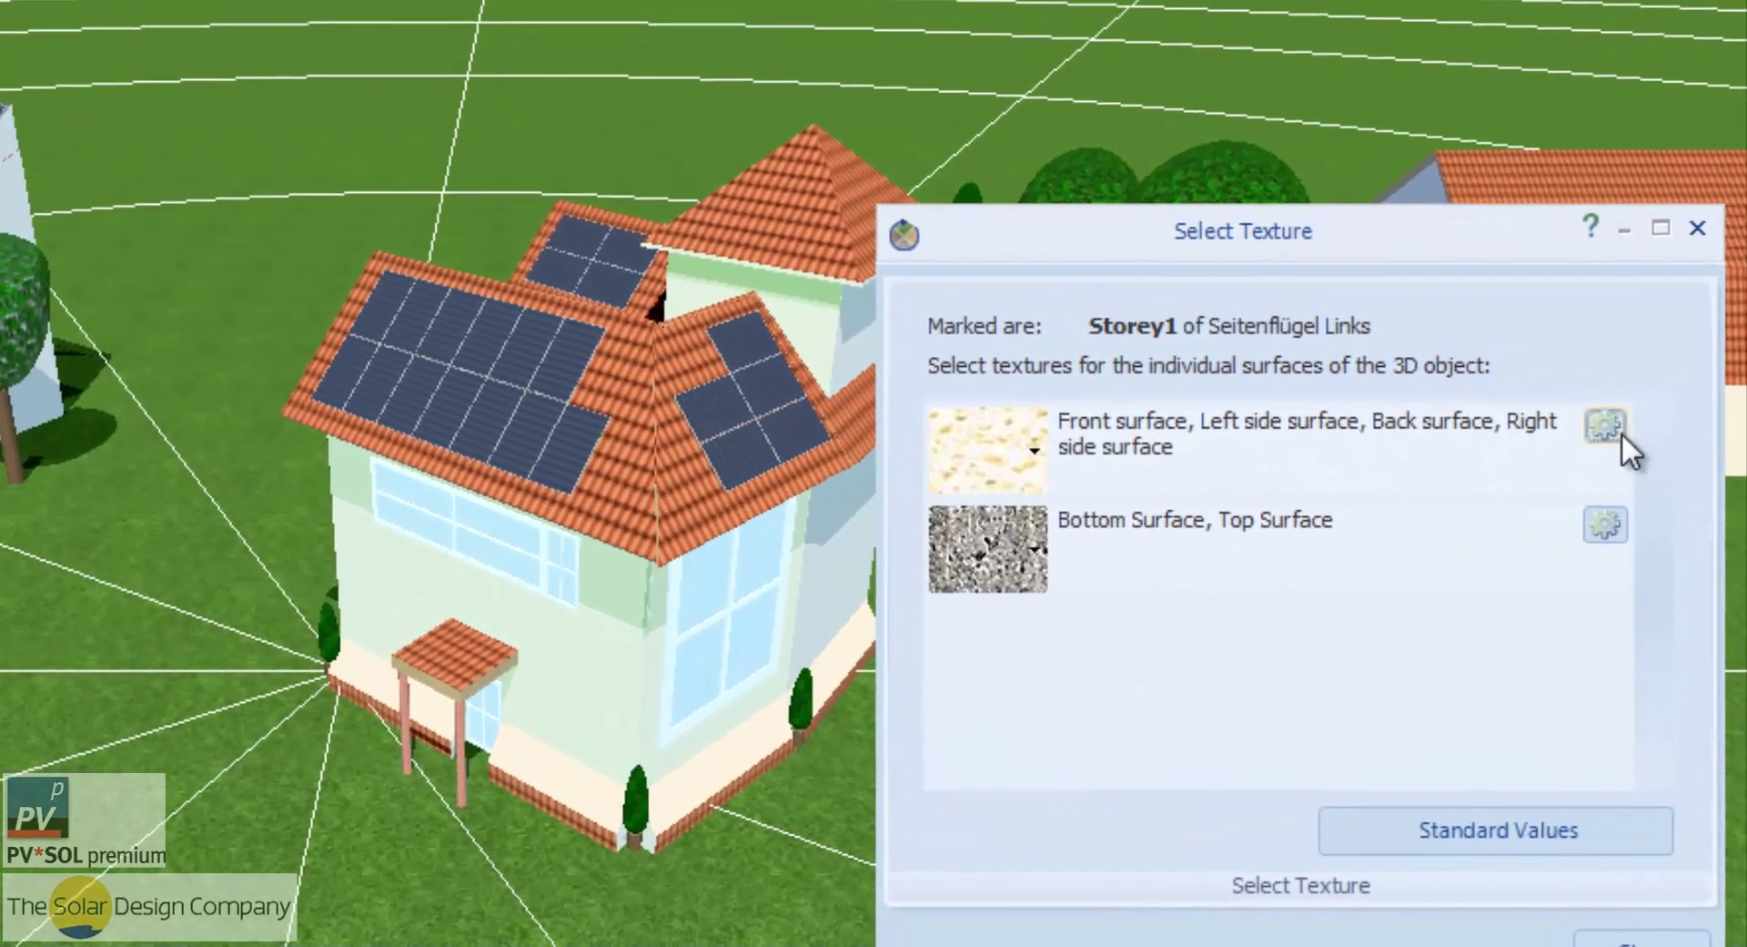
click(1623, 498)
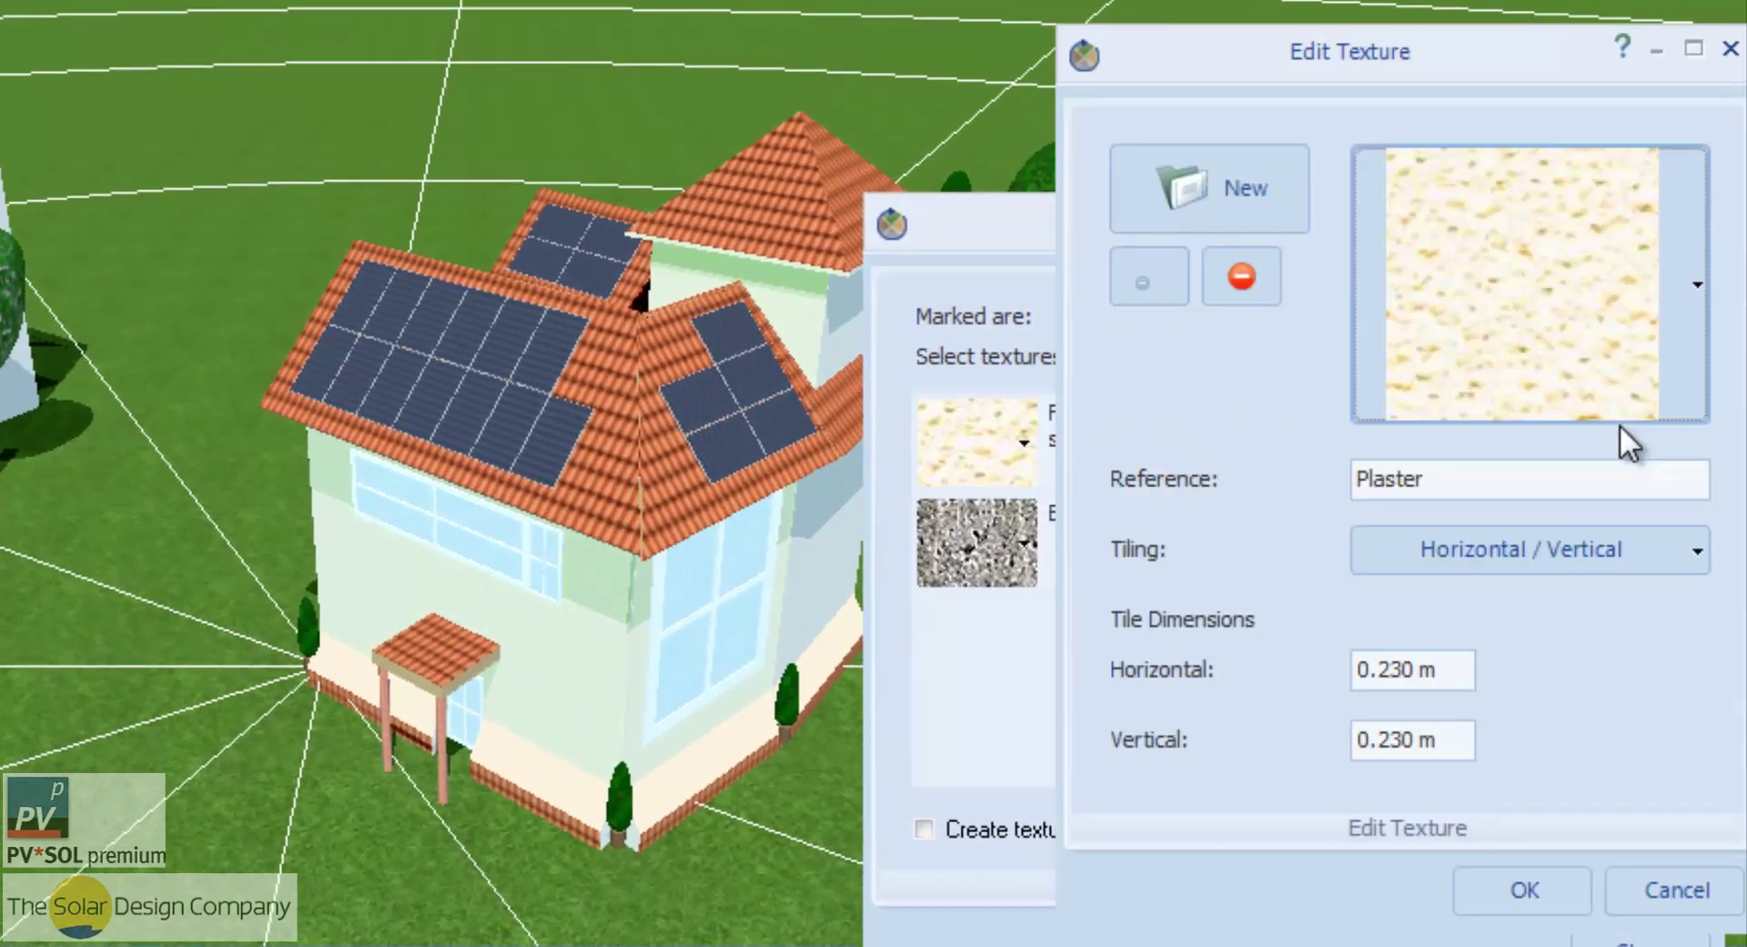
click(1620, 425)
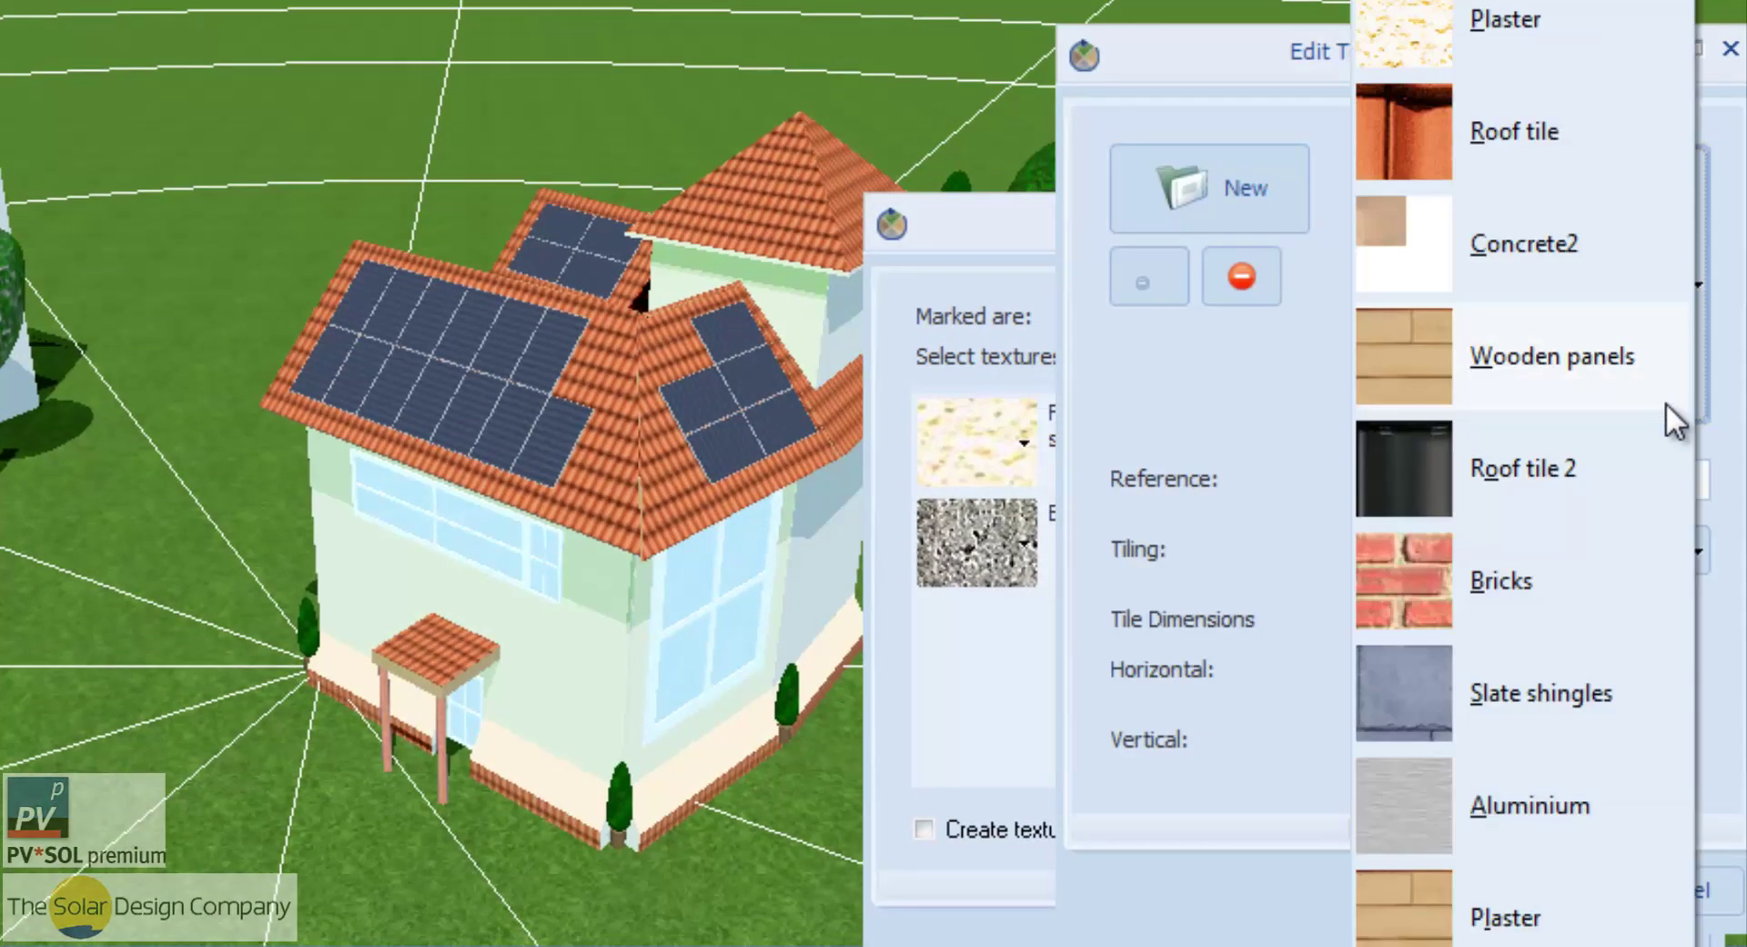
click(1604, 603)
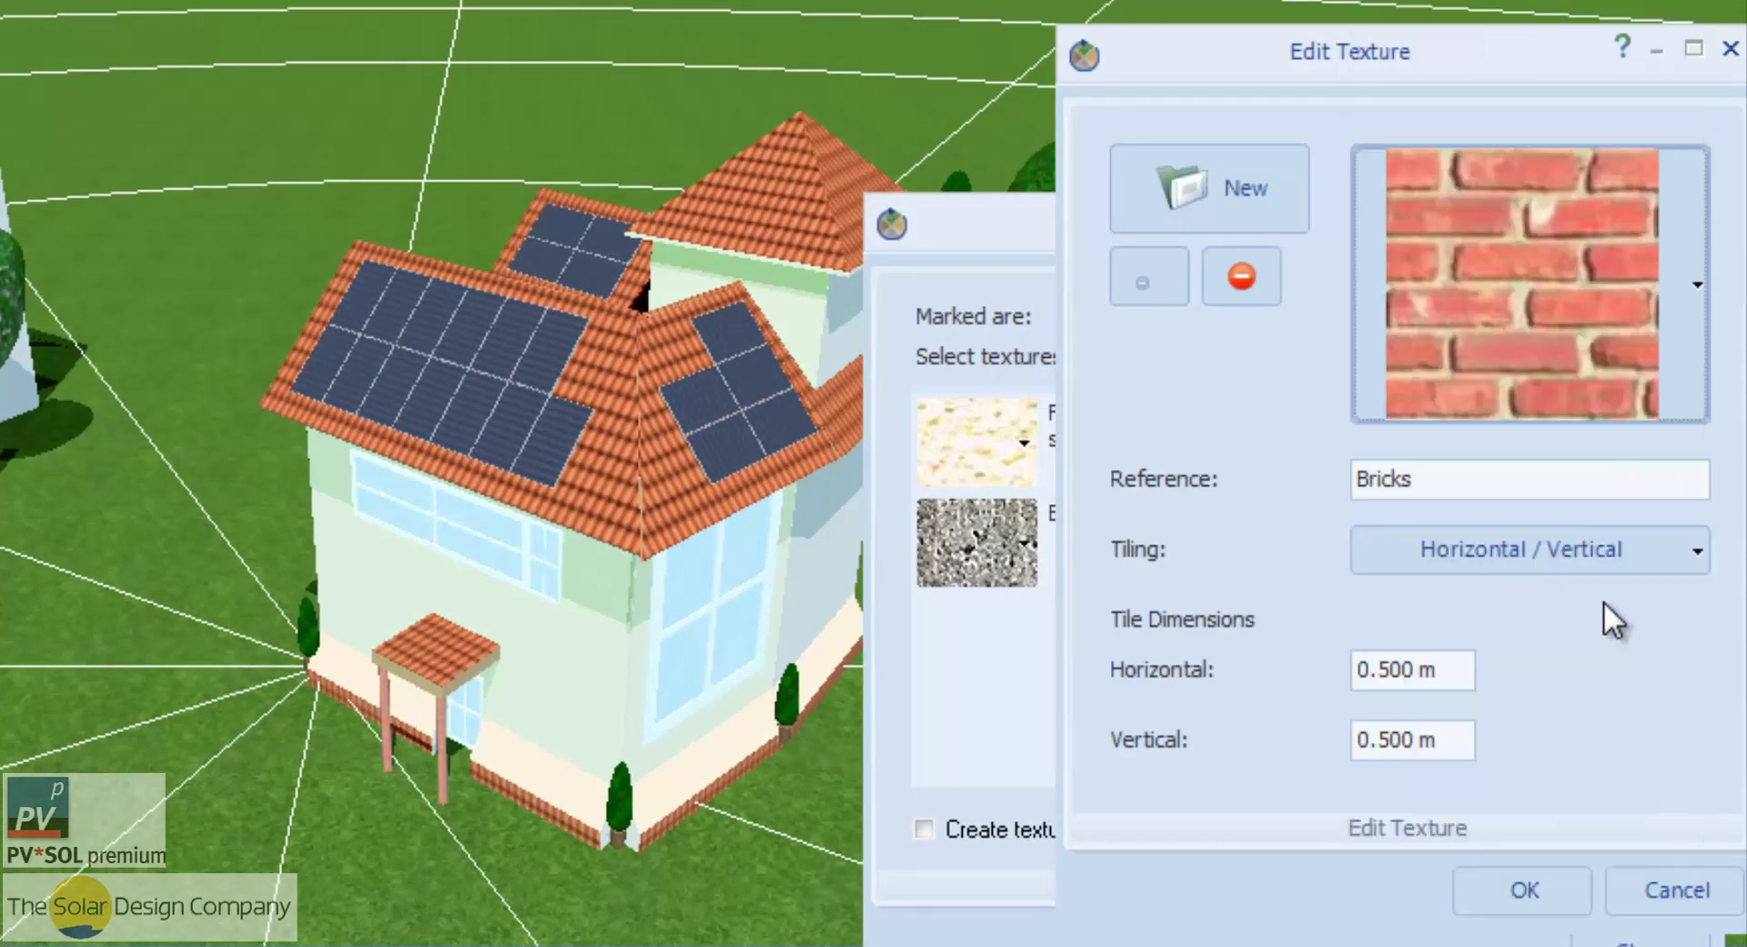
click(1492, 897)
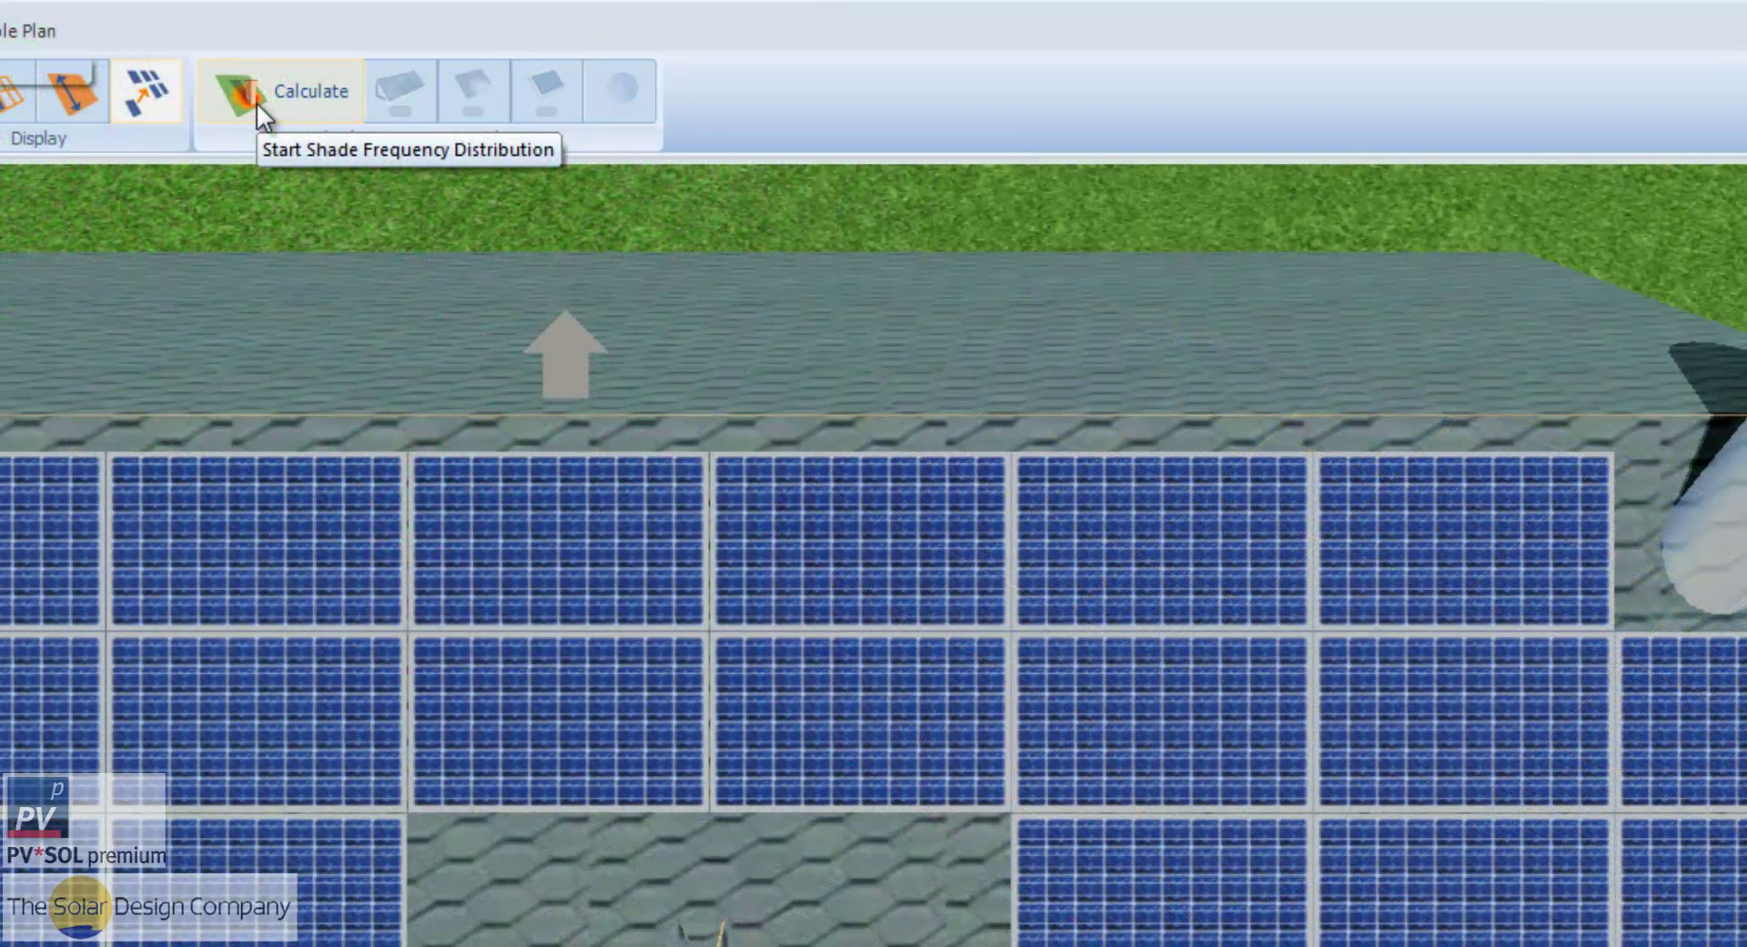
Calculate the roof modules' shade frequency distribution and open the Screenshot Manager.
click(257, 102)
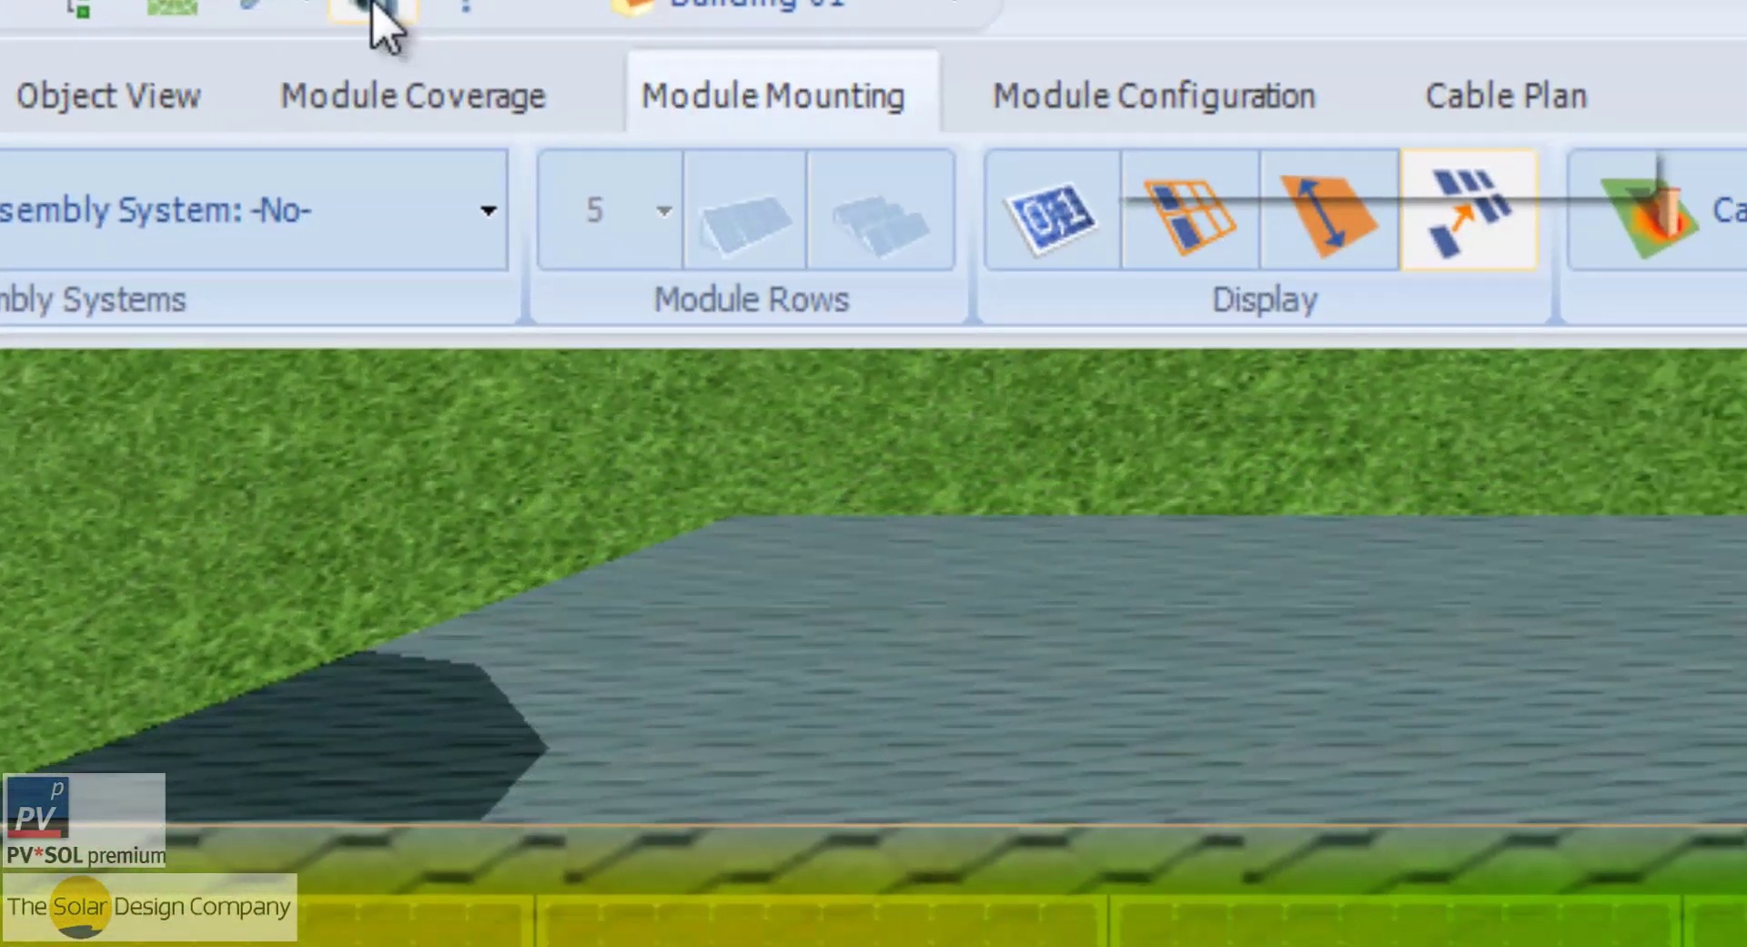
click(480, 62)
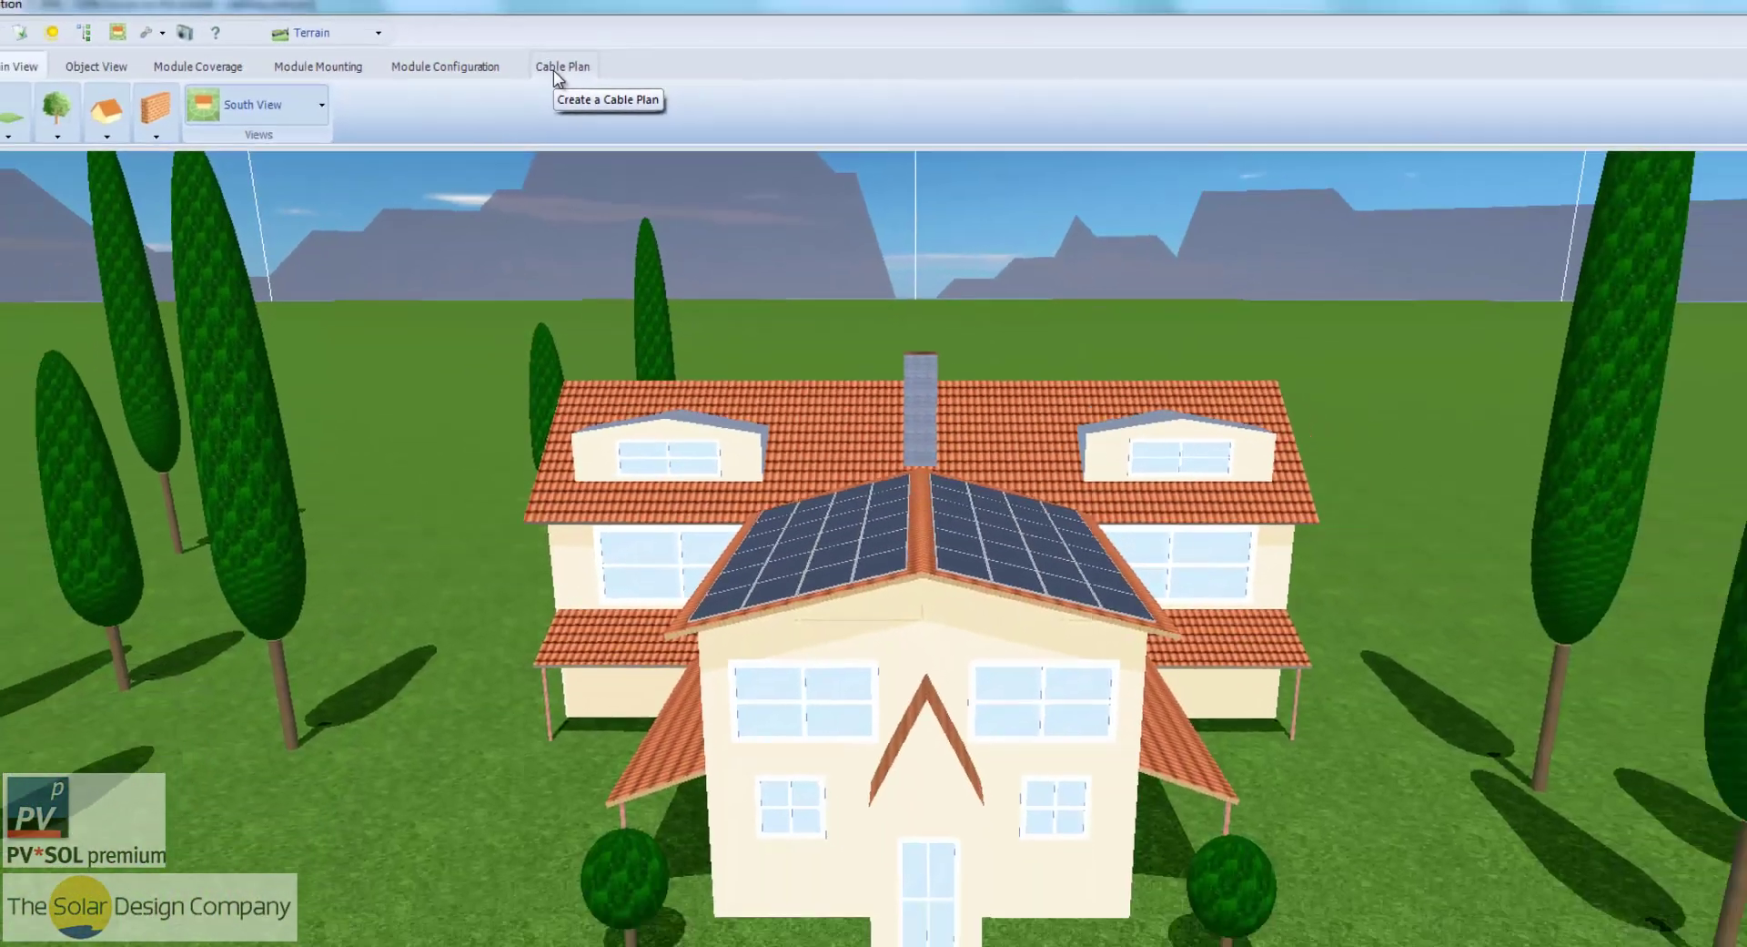
Automatically cable both strings in the Cable Plan and show the Cable List.
click(576, 74)
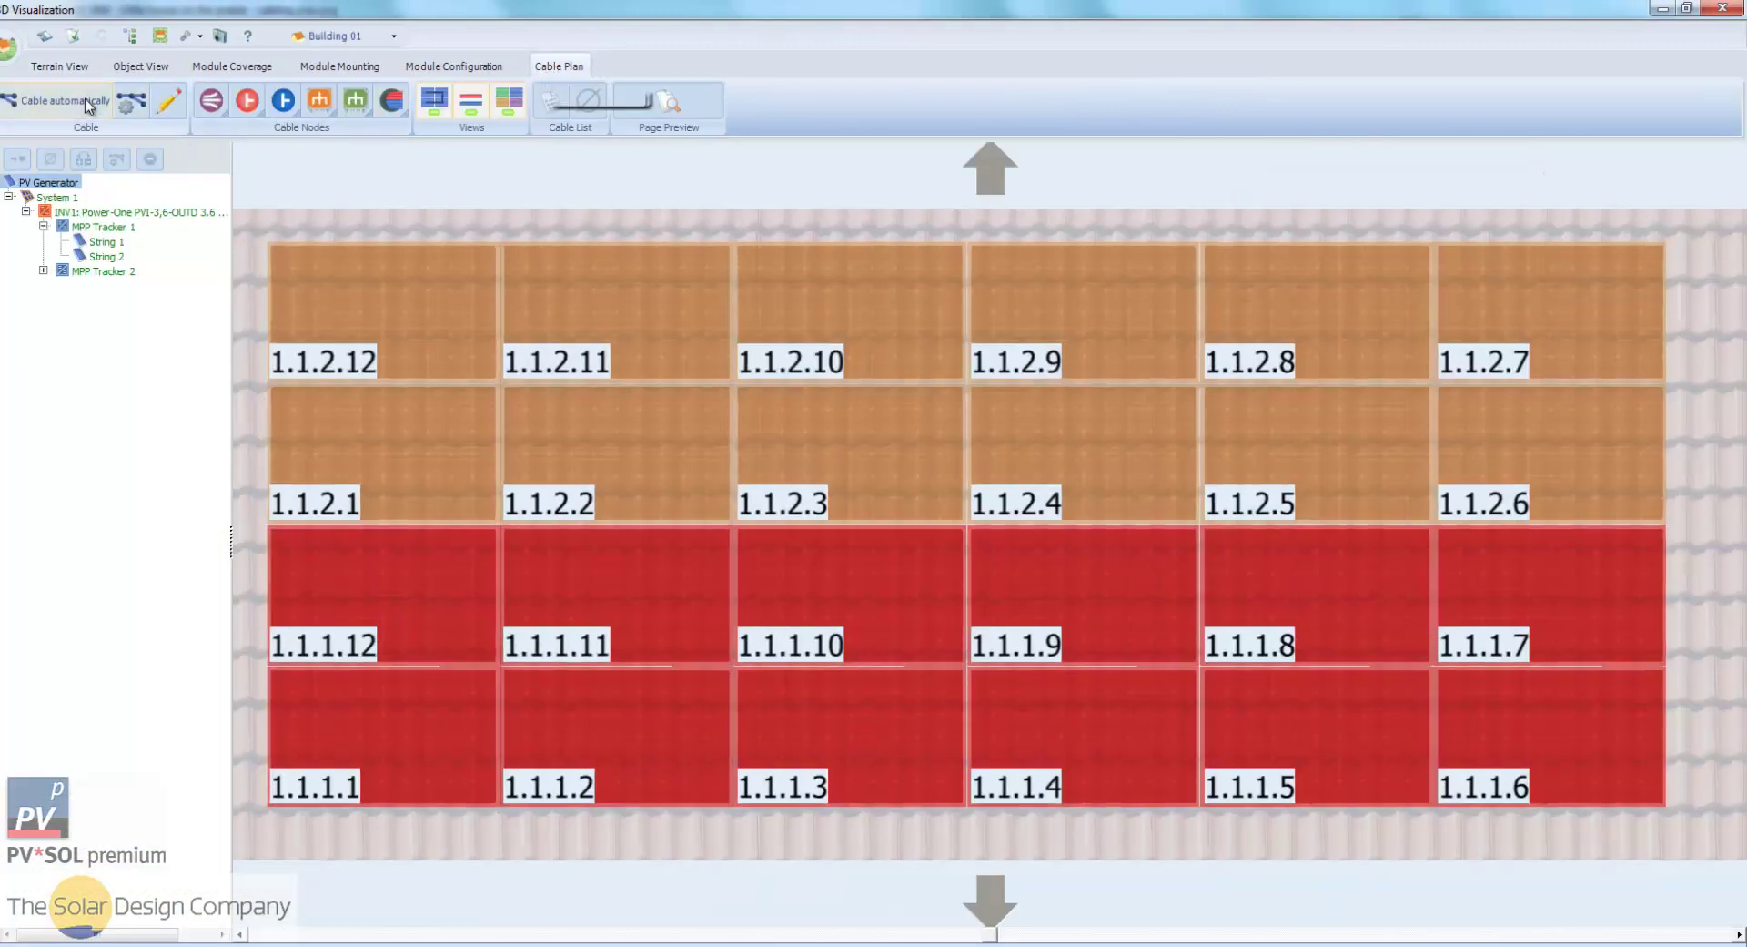
click(87, 106)
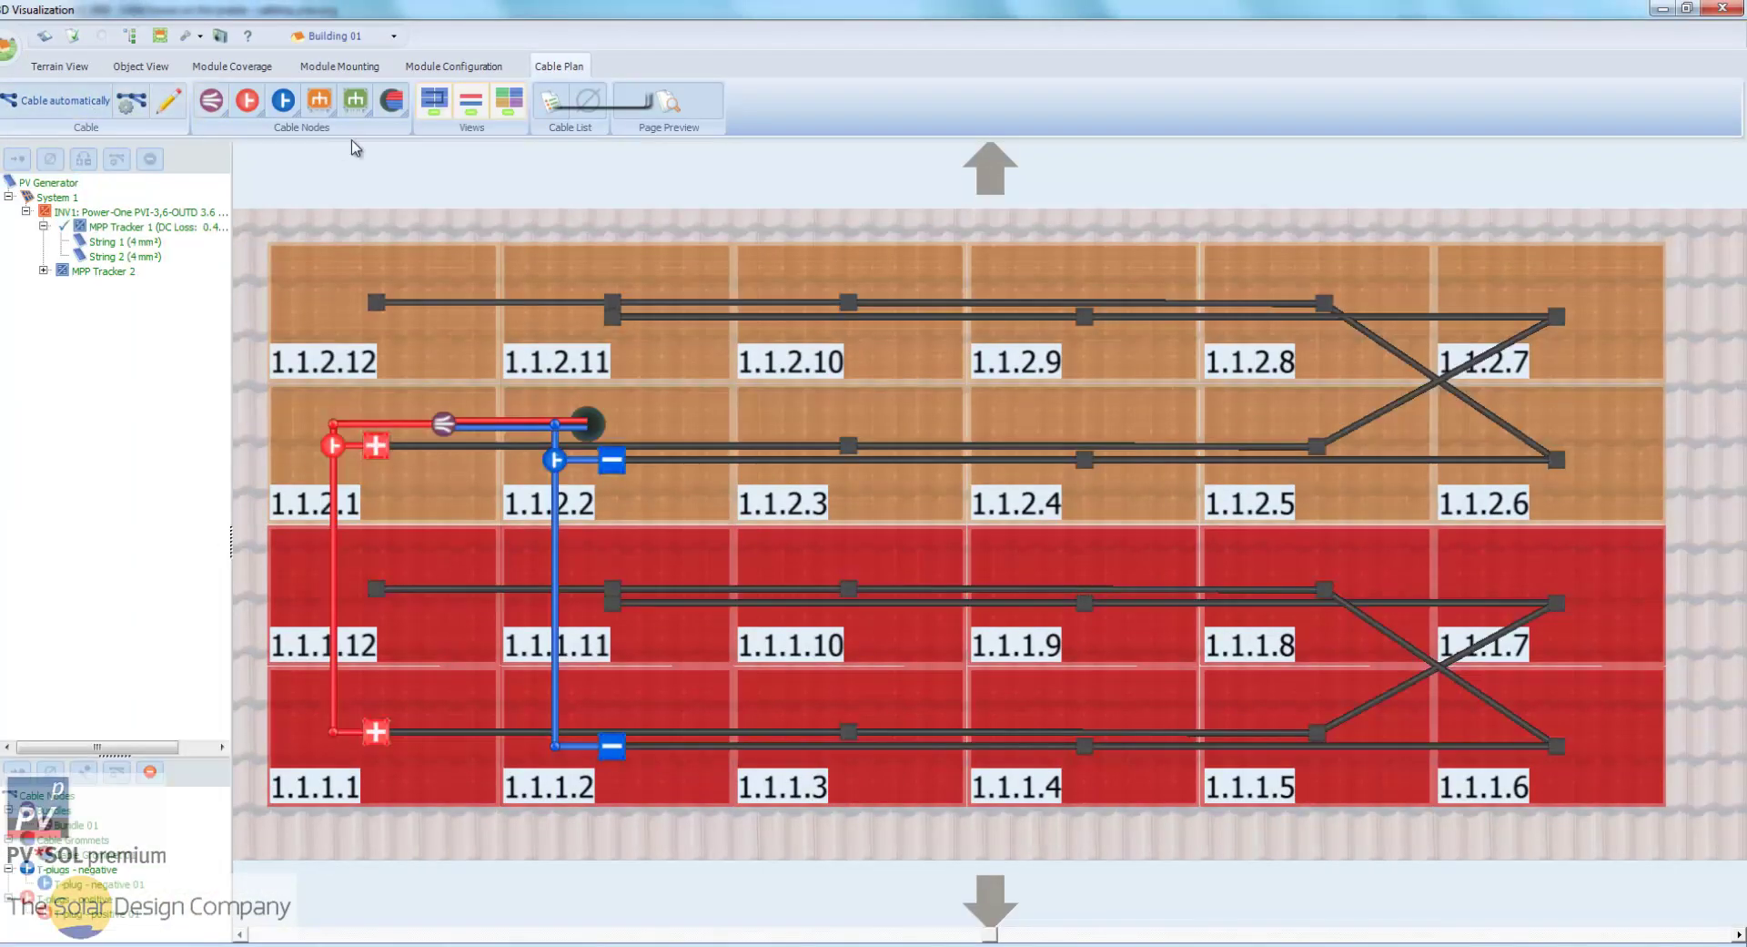
click(546, 114)
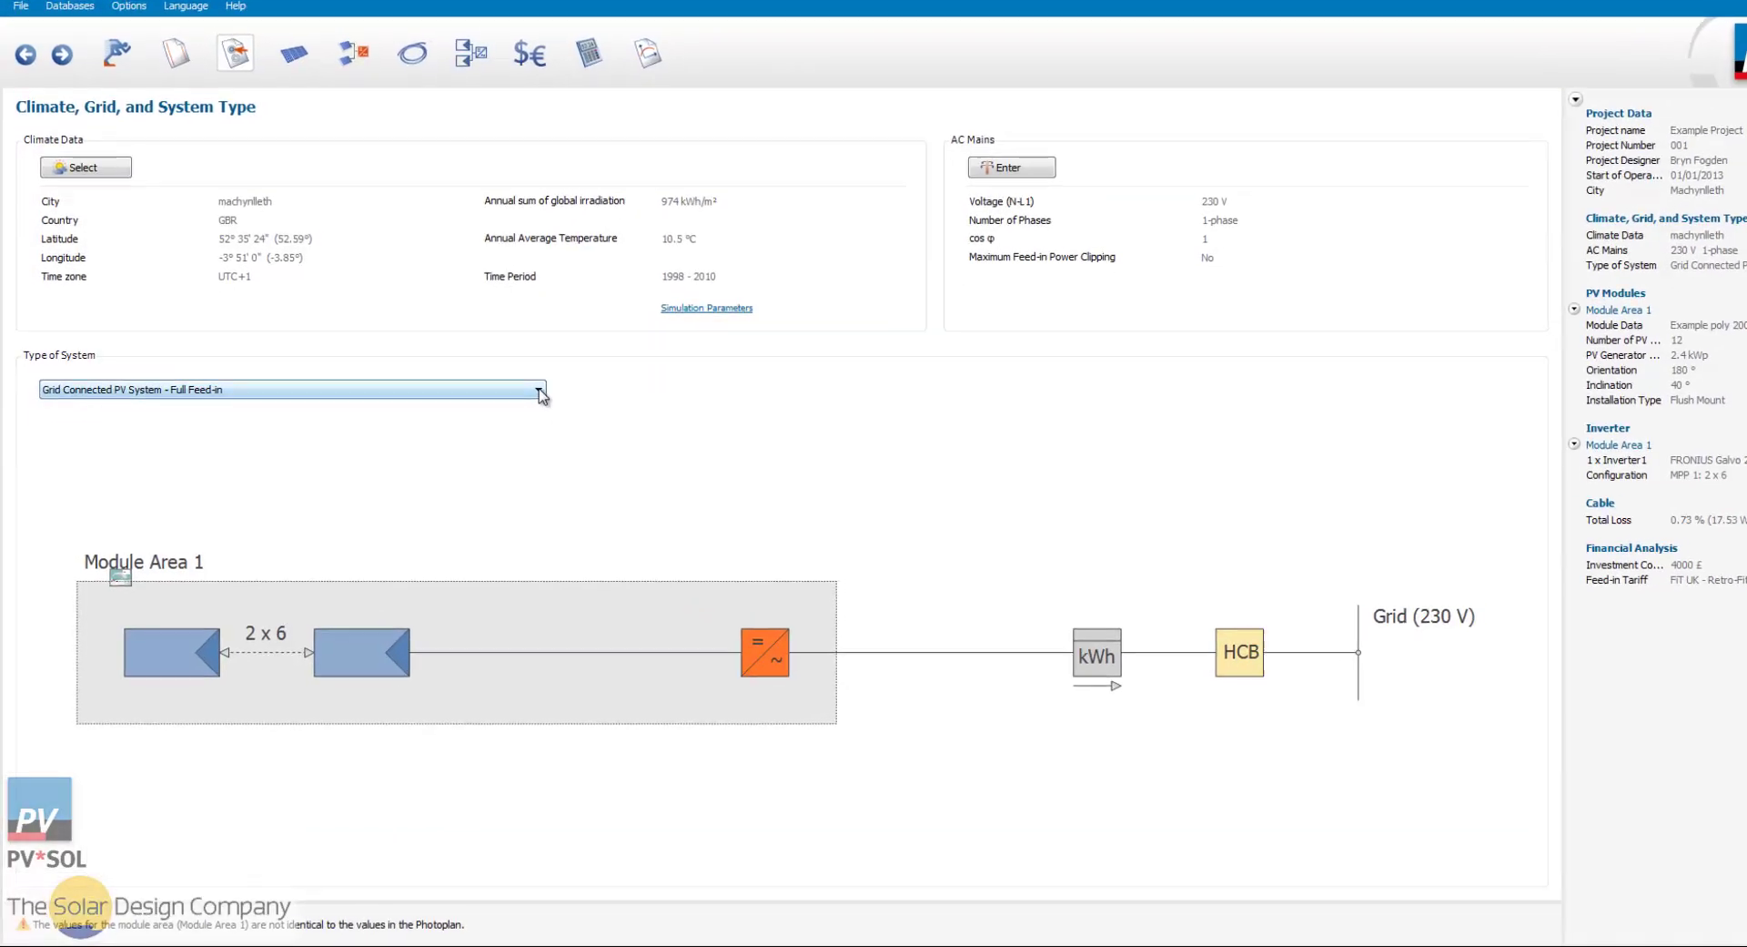
Set the system type to Grid connected PV System with Electrical Appliances - Net Metering and enter AC Mains settings.
click(541, 392)
click(573, 383)
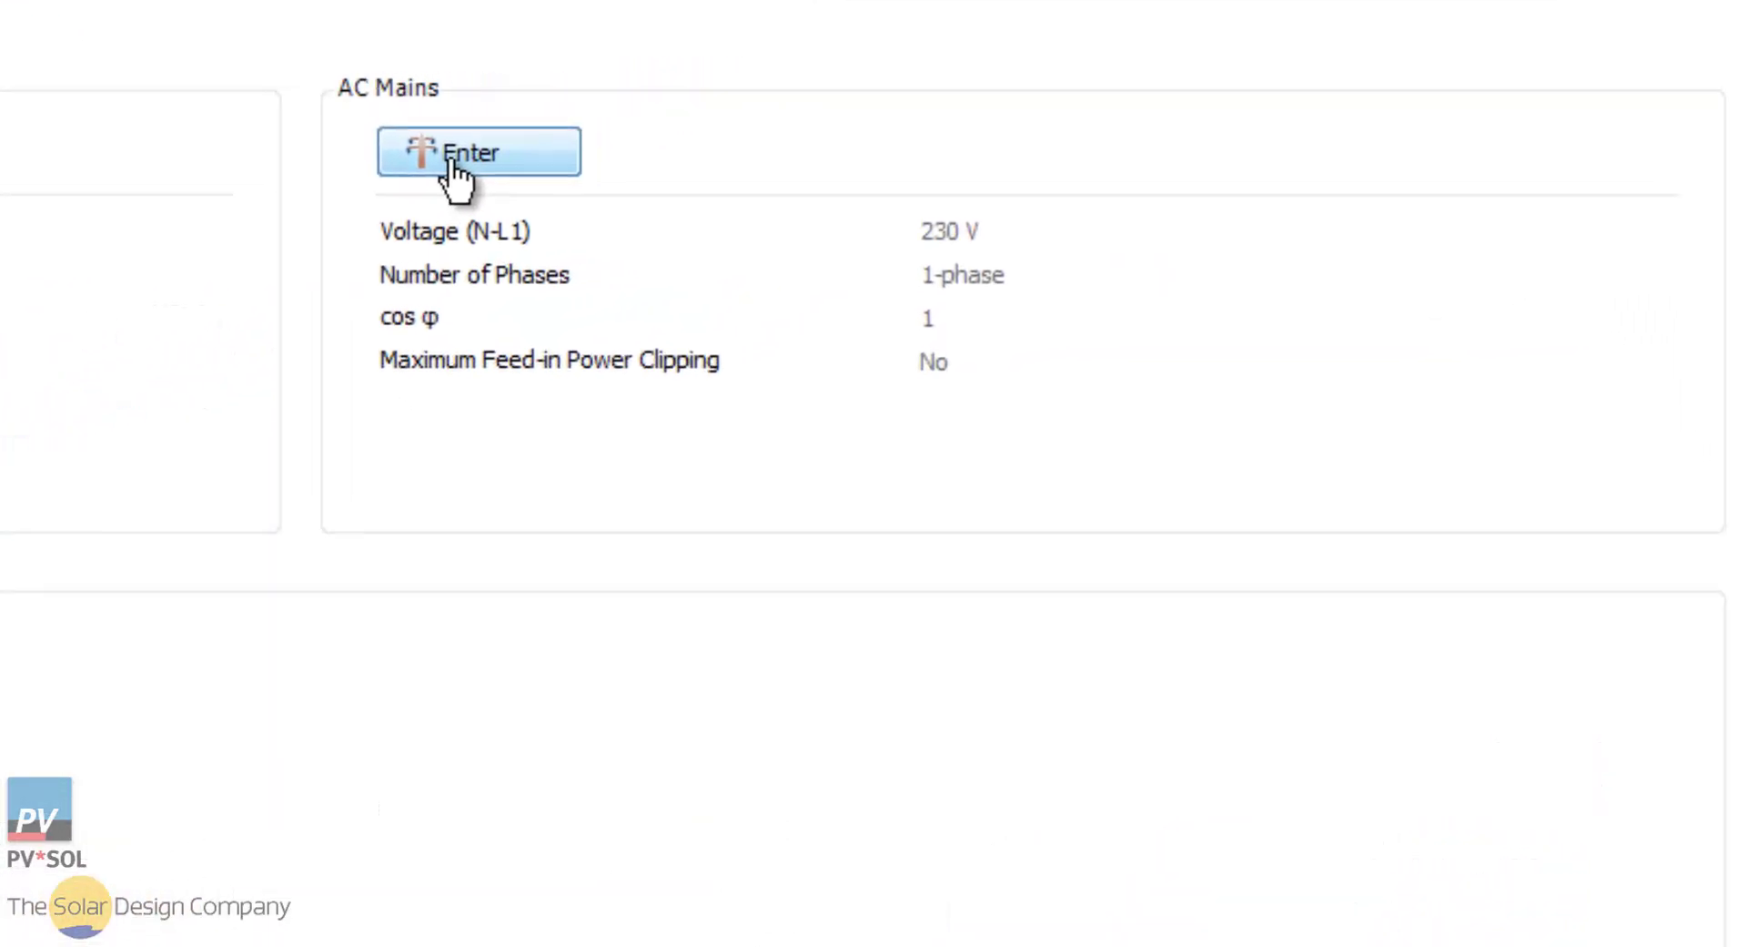
click(387, 162)
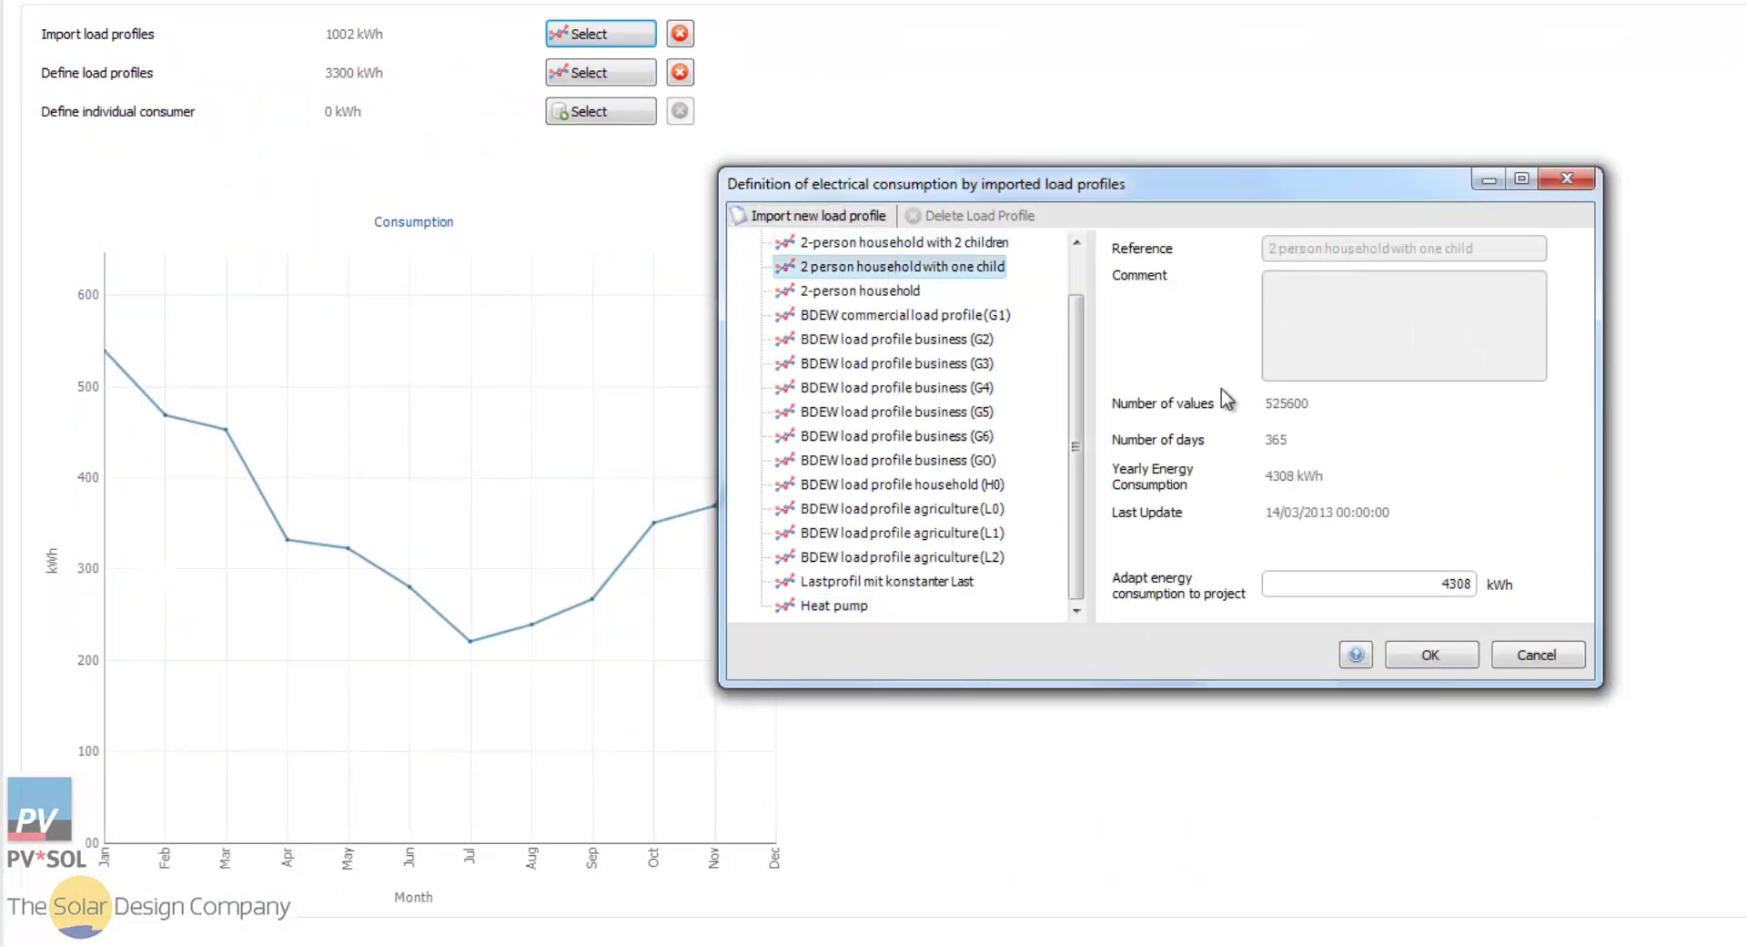
Confirm the '2 person household with one child' load profile for consumption.
click(1427, 653)
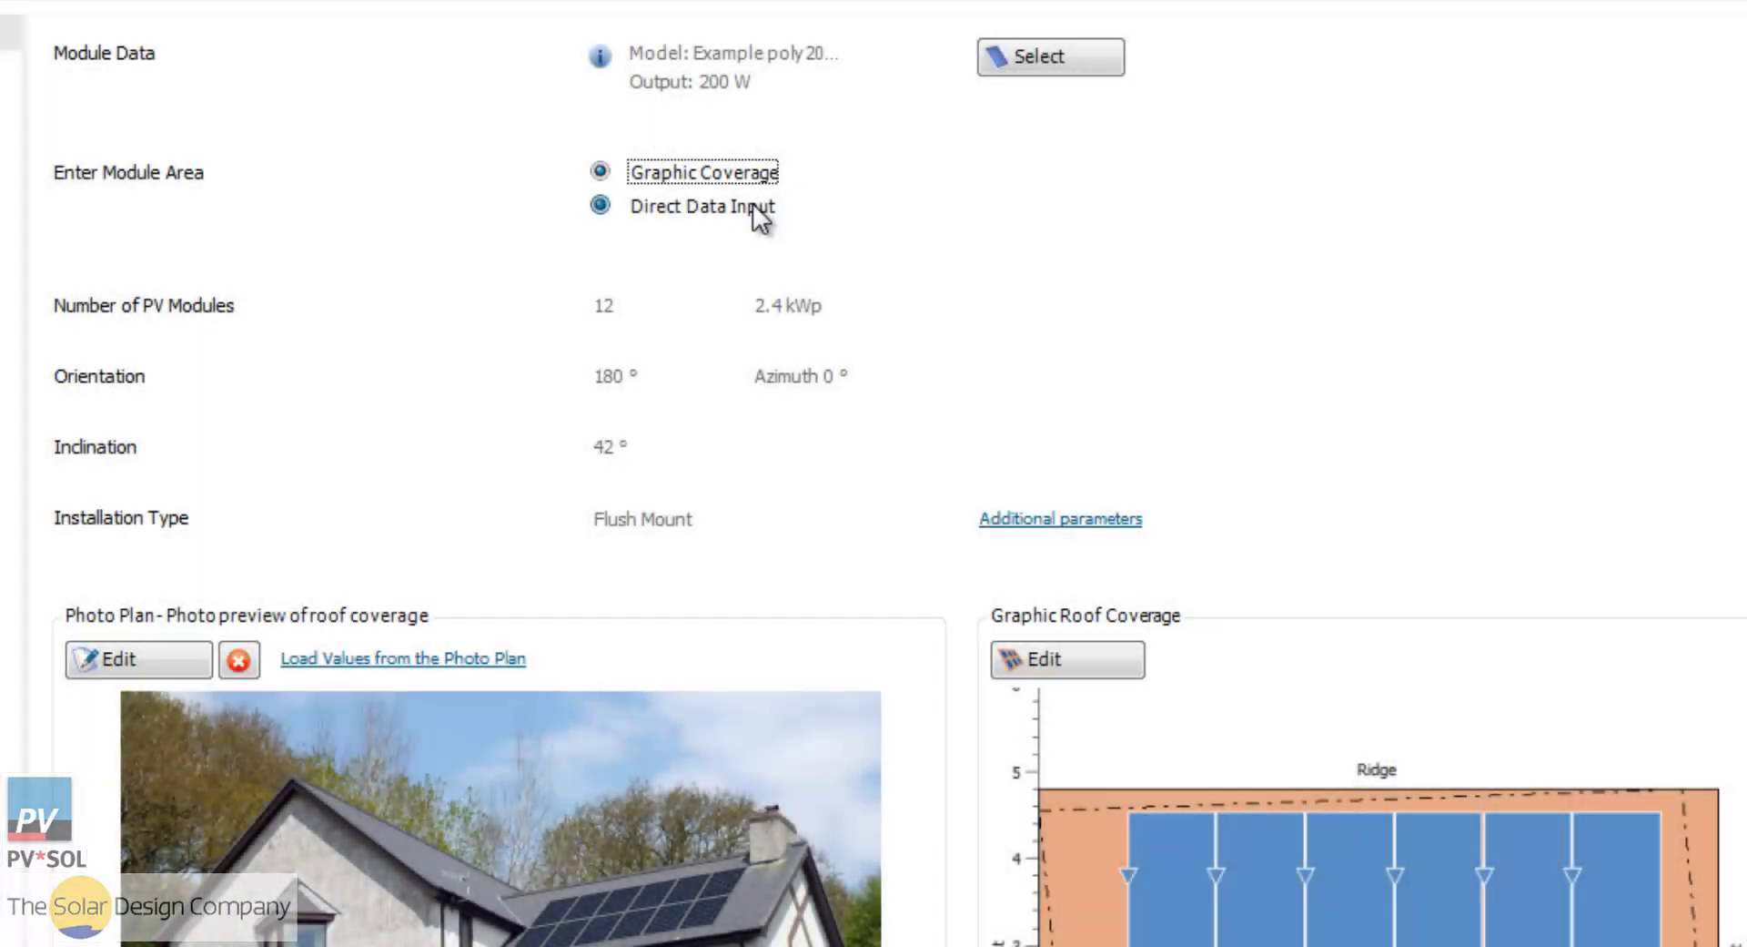
Switch Module Area 1 to direct data input and show its installation type options.
click(753, 207)
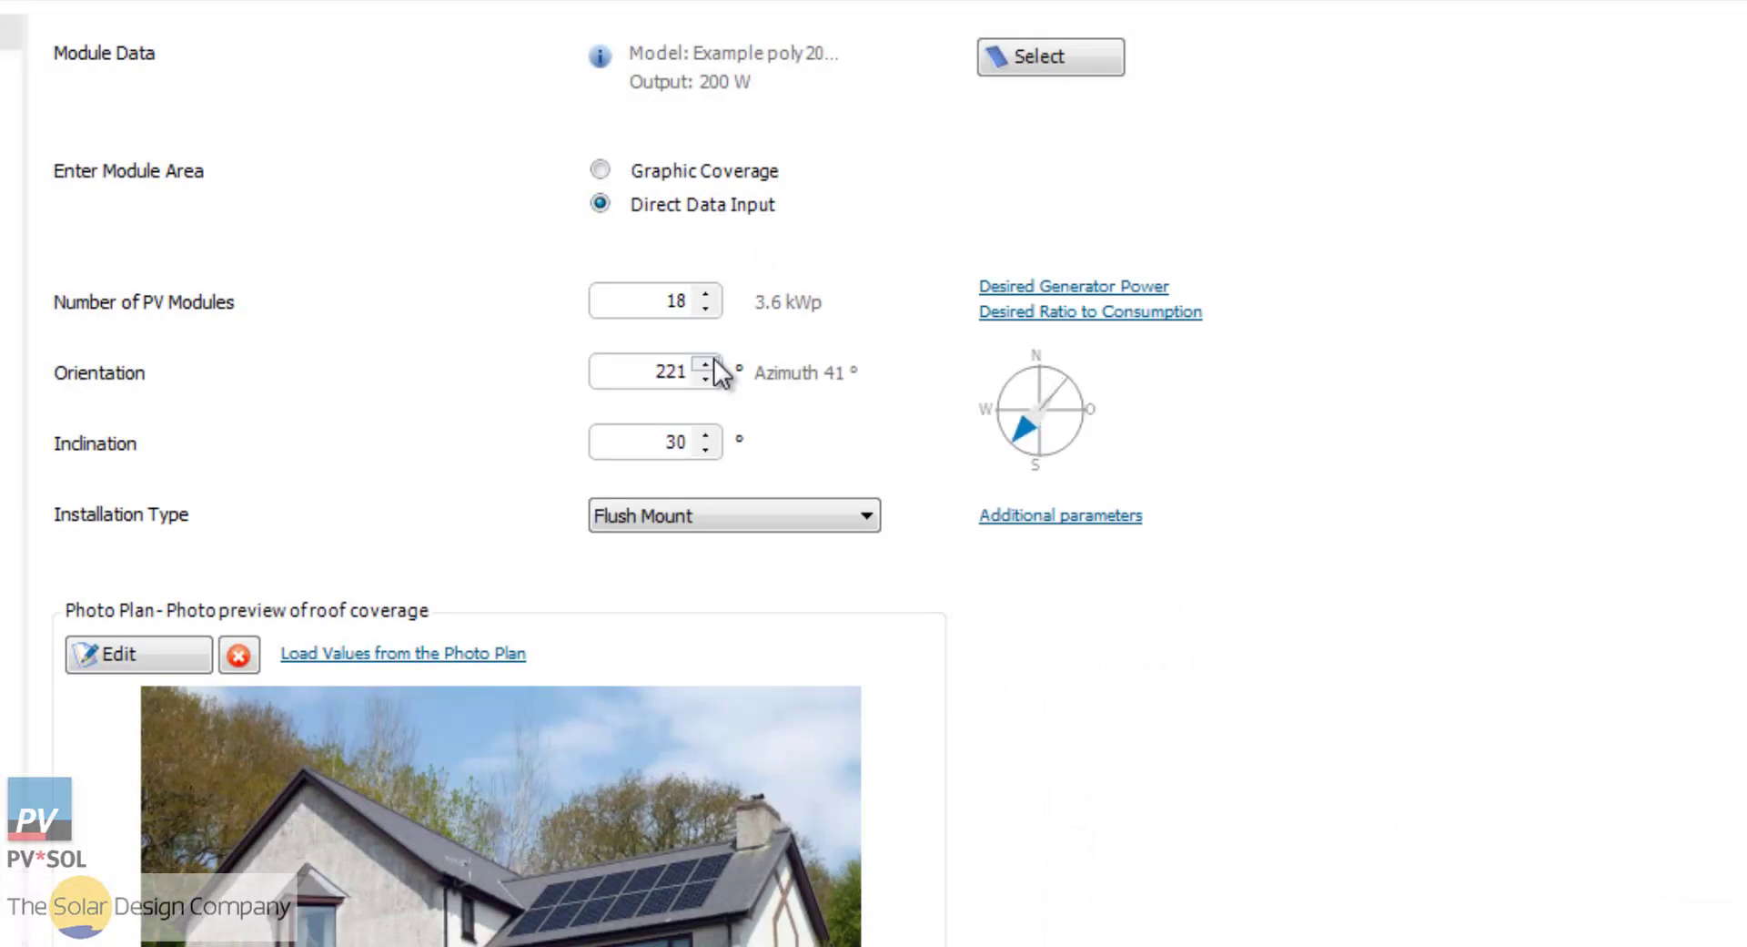
click(764, 515)
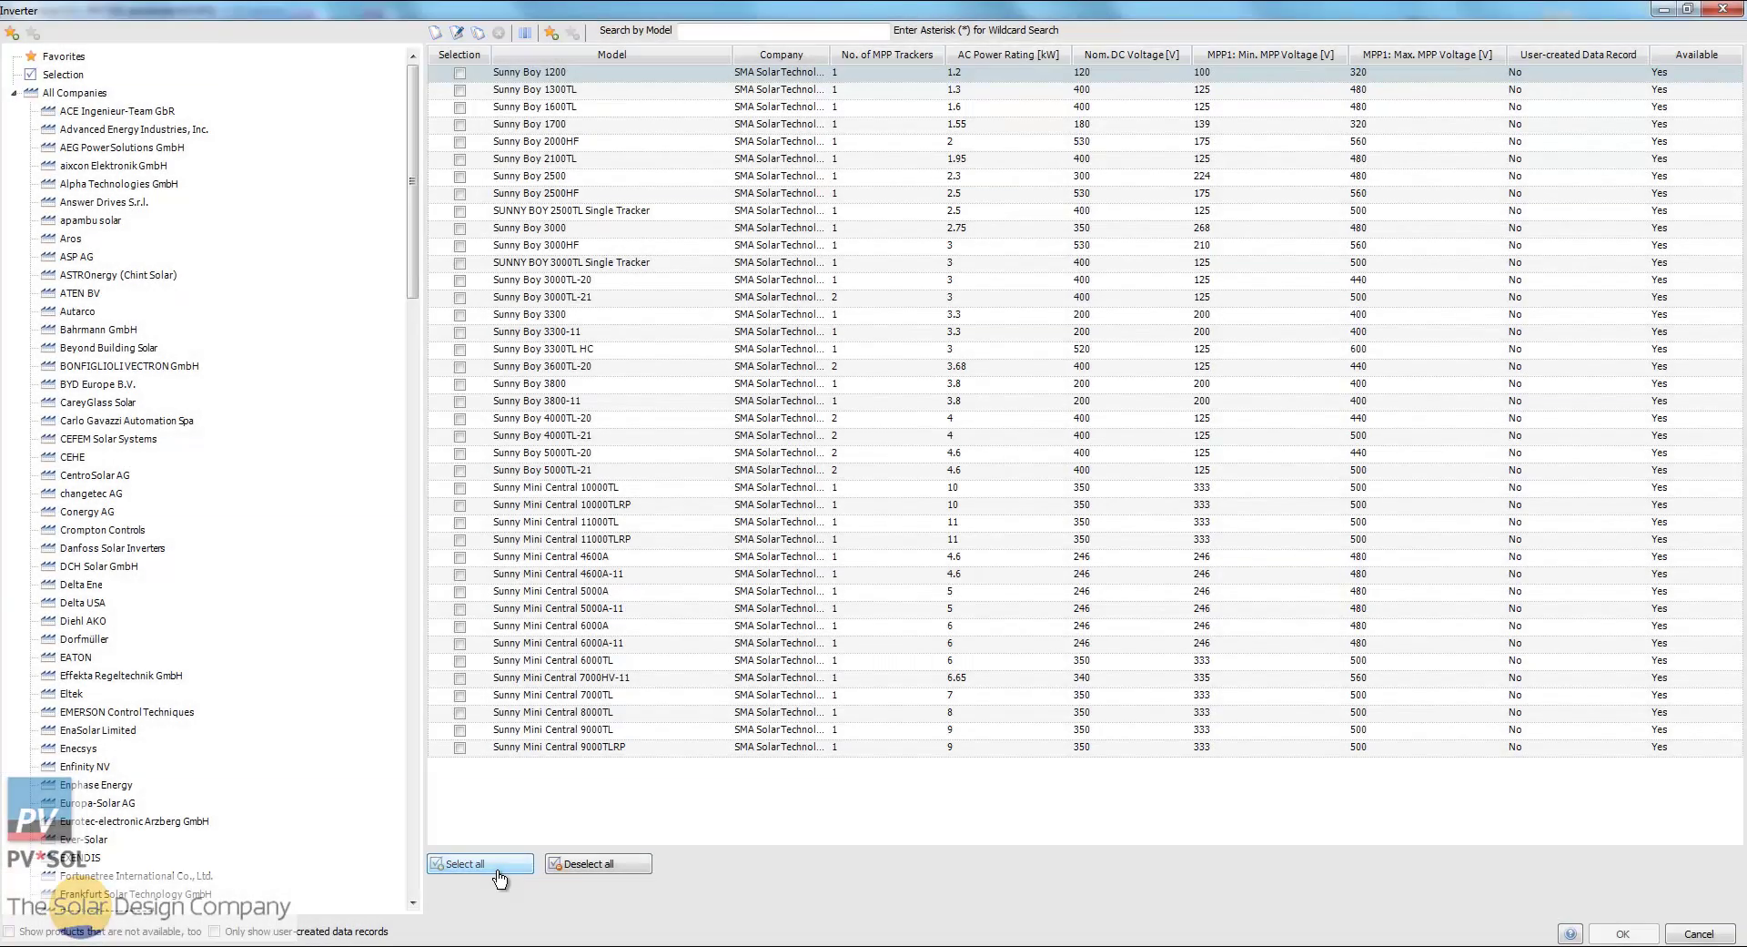
Search inverter configurations twice and accept a single-inverter configuration for the modules.
click(1623, 935)
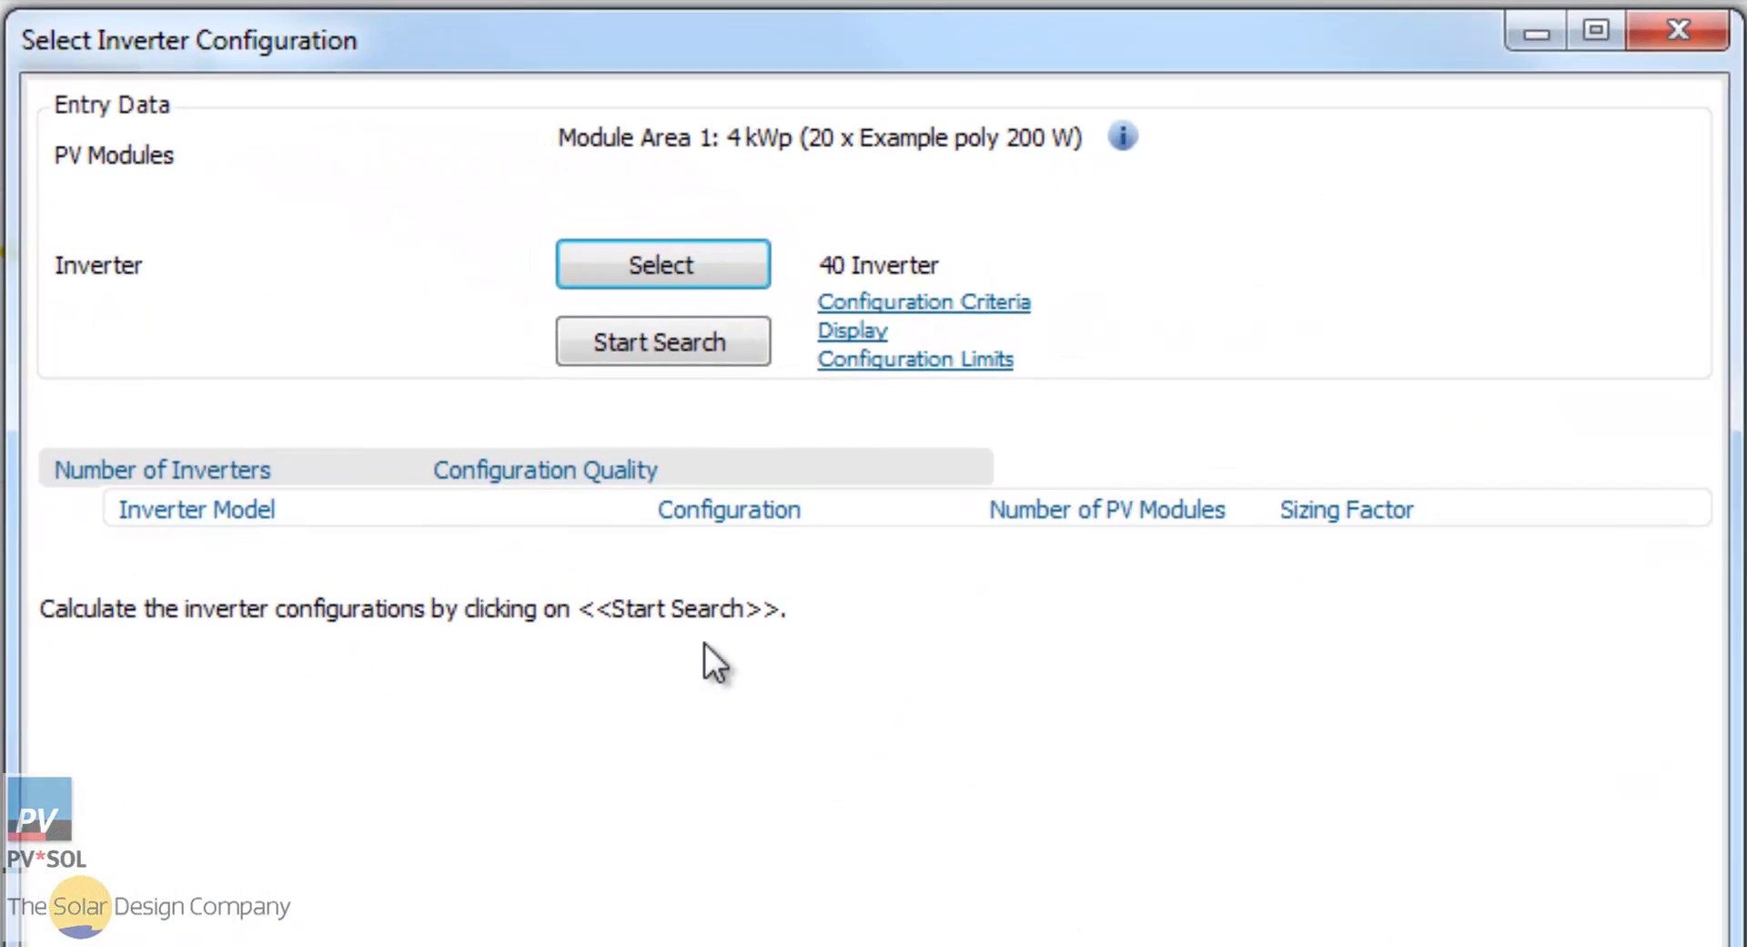
click(709, 360)
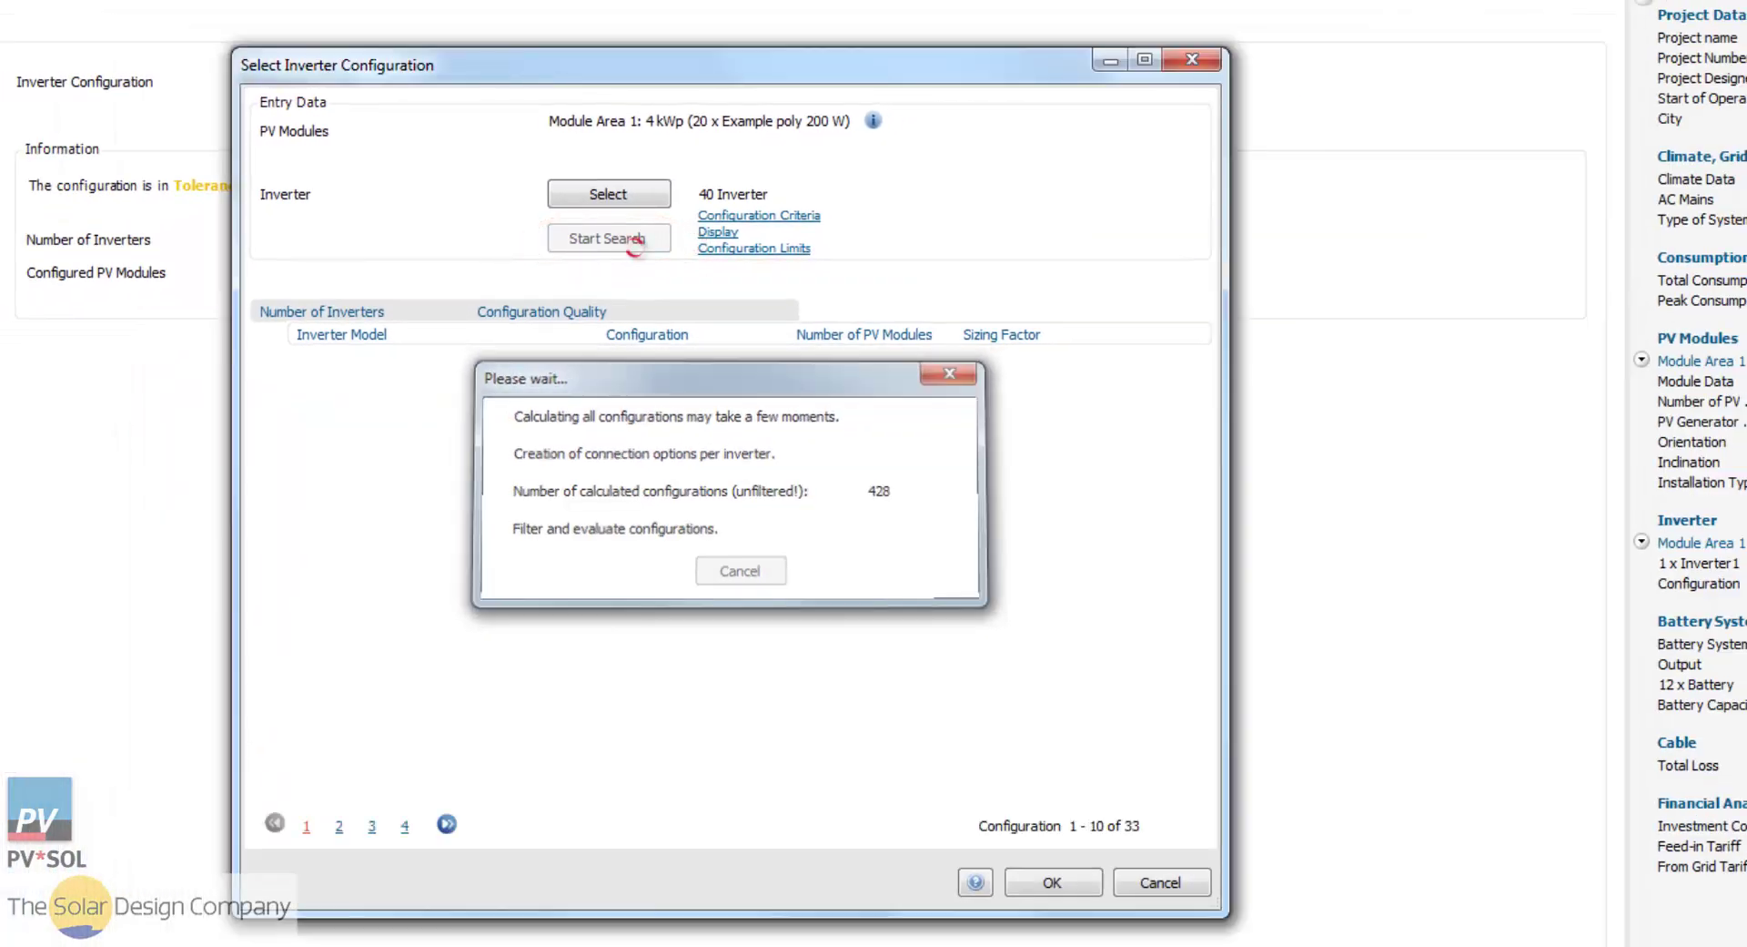
click(1054, 879)
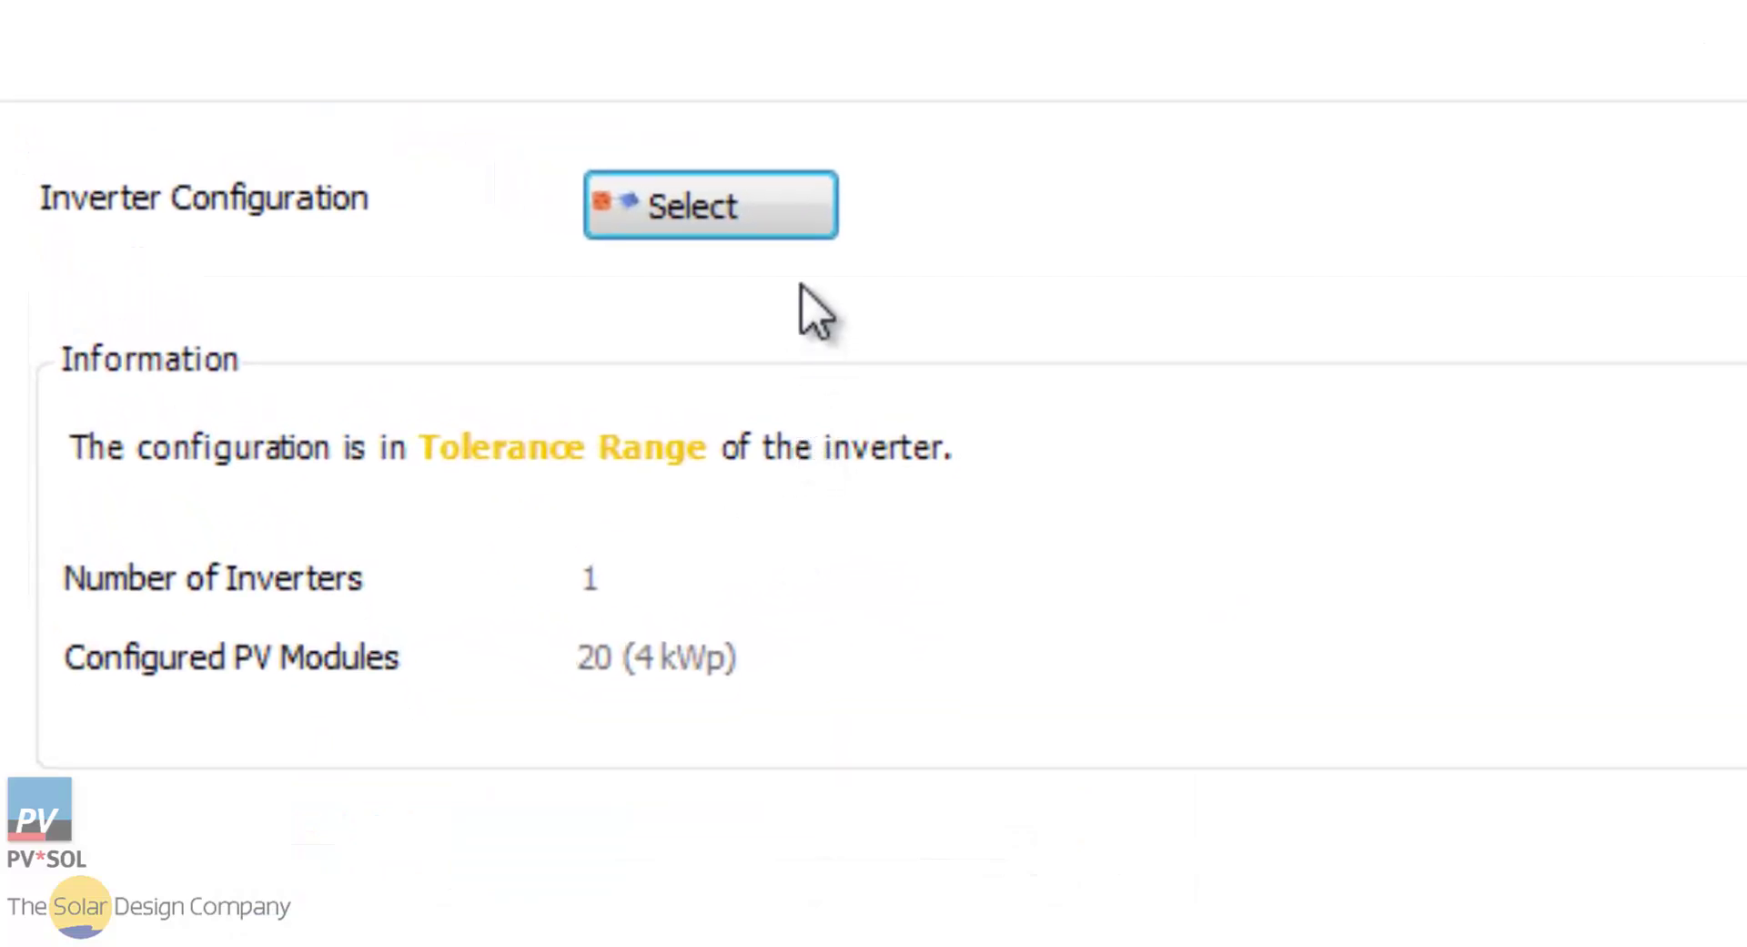
click(805, 237)
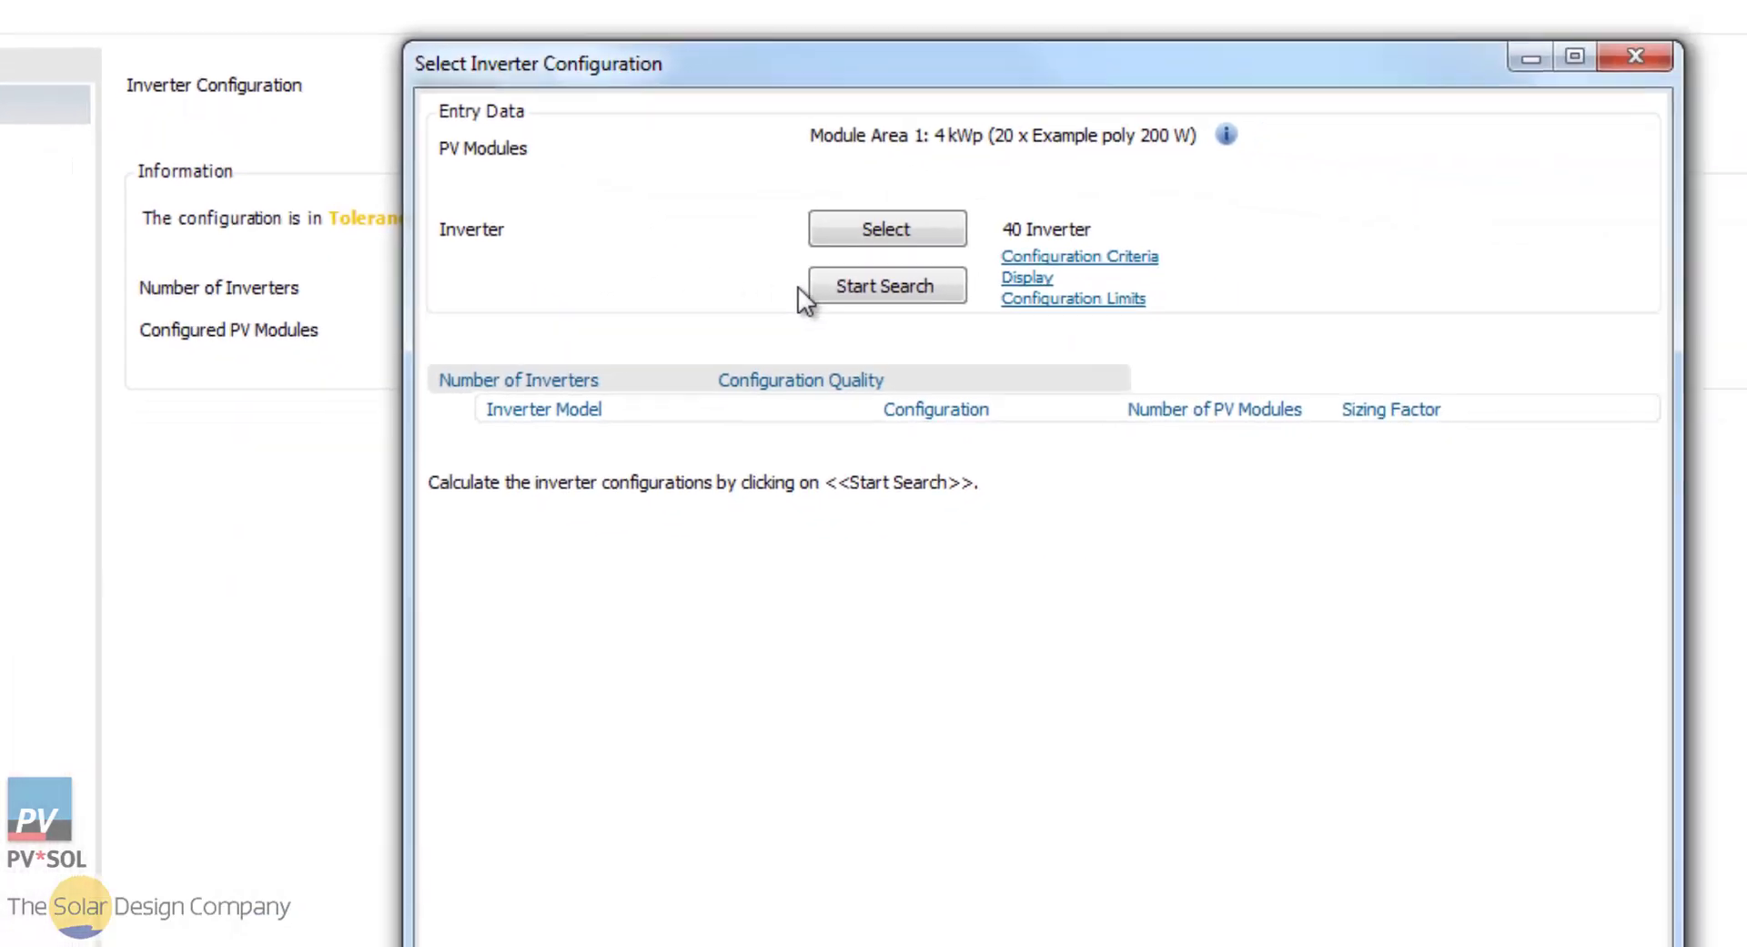
click(706, 223)
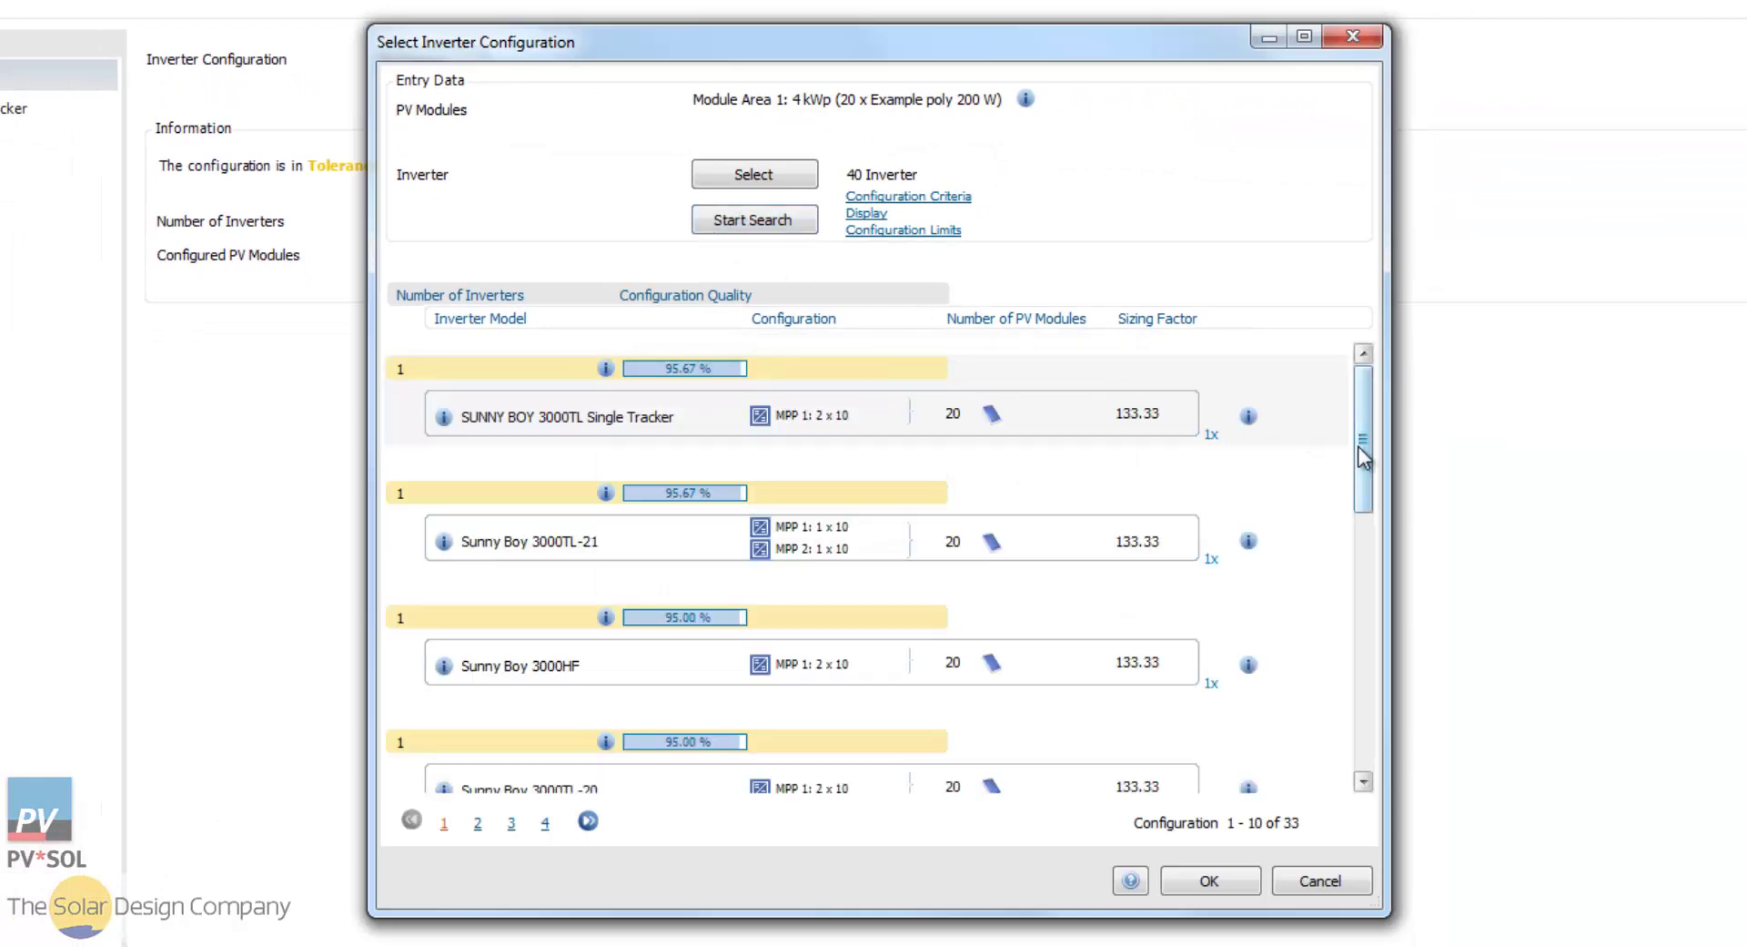
drag(1359, 446, 1363, 532)
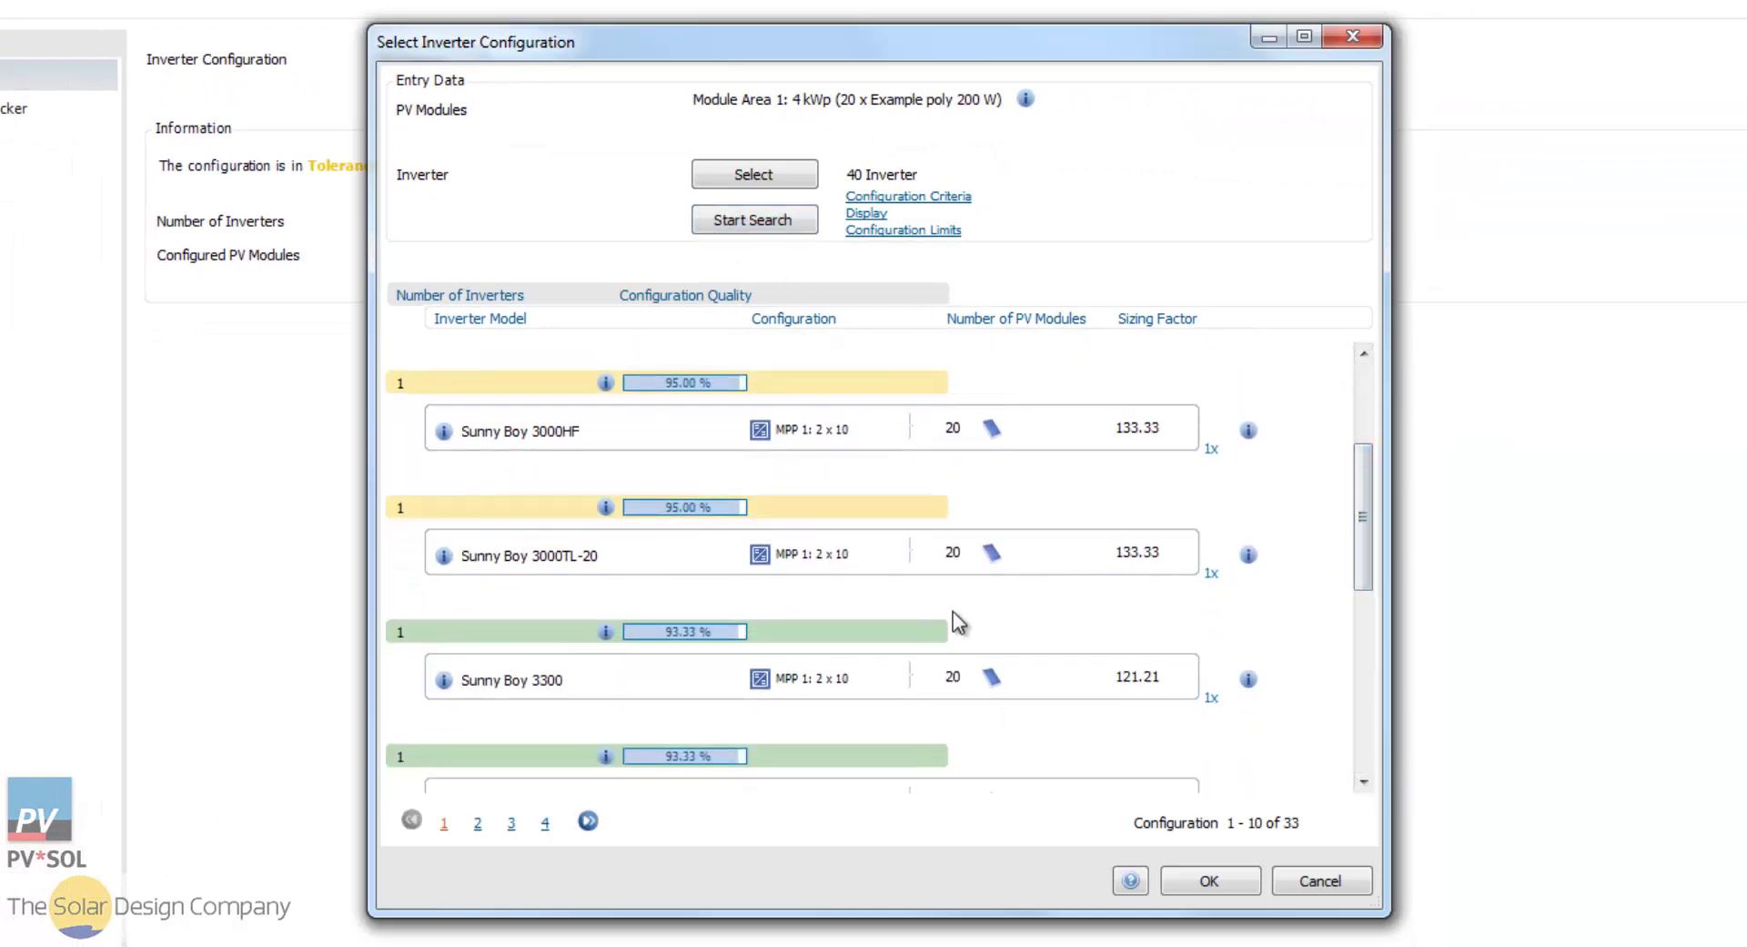
click(1179, 877)
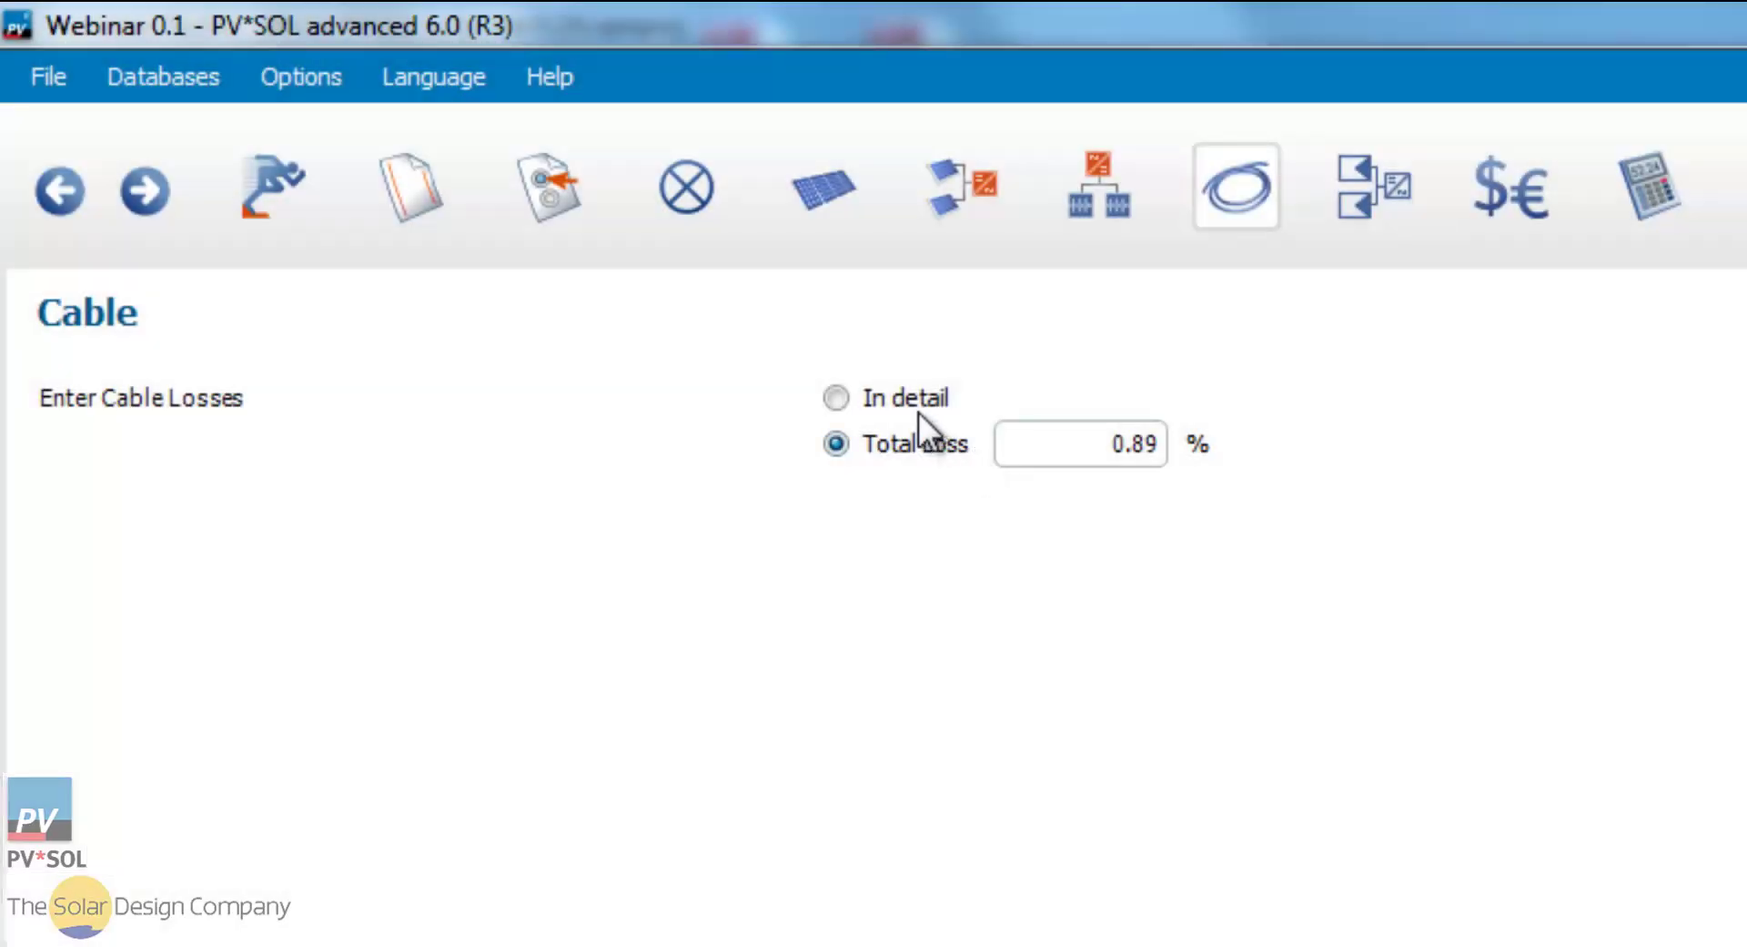
Enter cable losses in detail and make the 4 mm² AC cable aluminium.
click(910, 401)
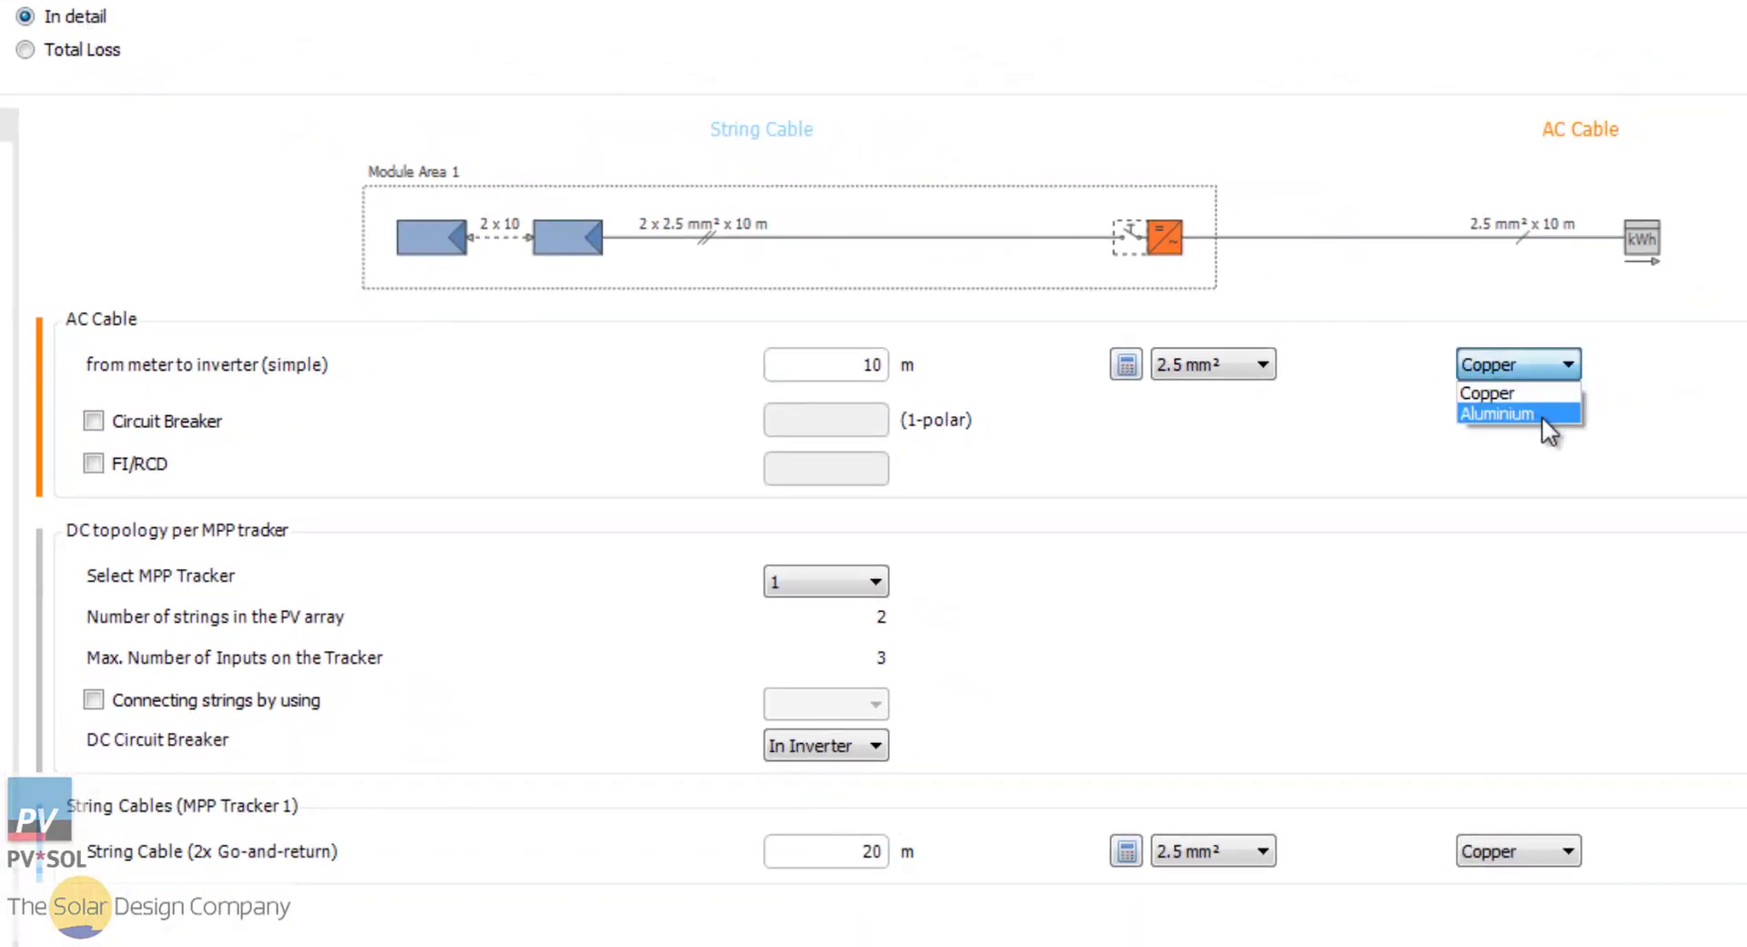
click(1541, 415)
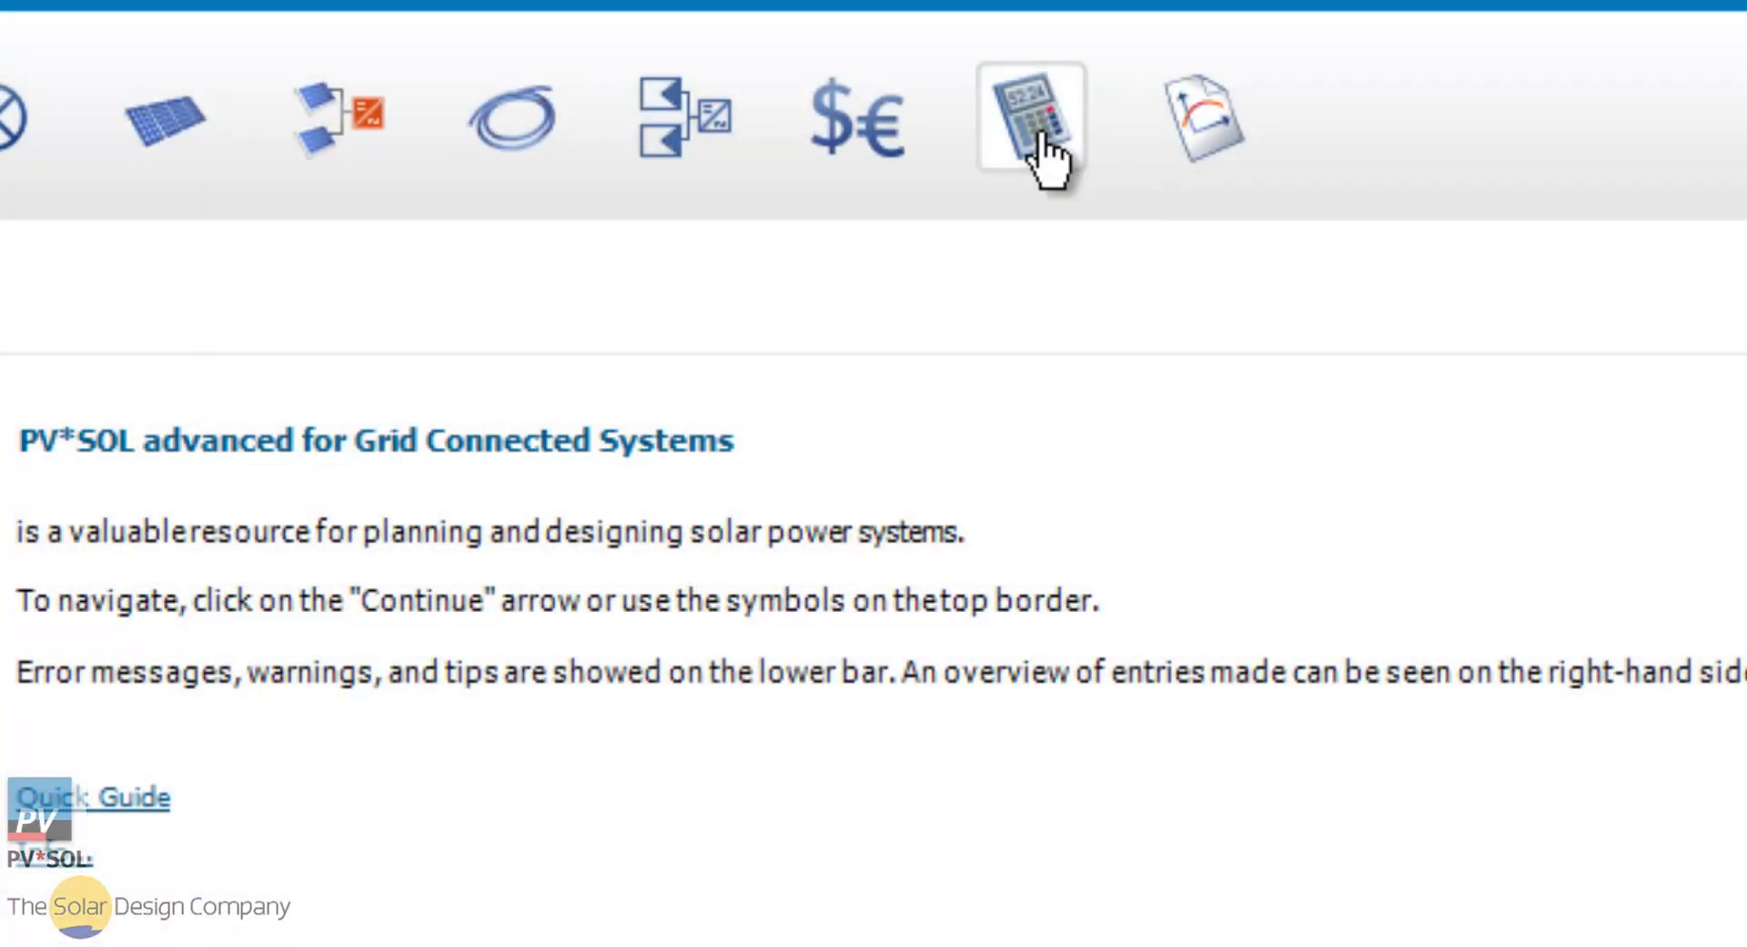
Show the results summary: 21.63% return on assets, 749.40 £ feed-in remuneration.
click(1037, 126)
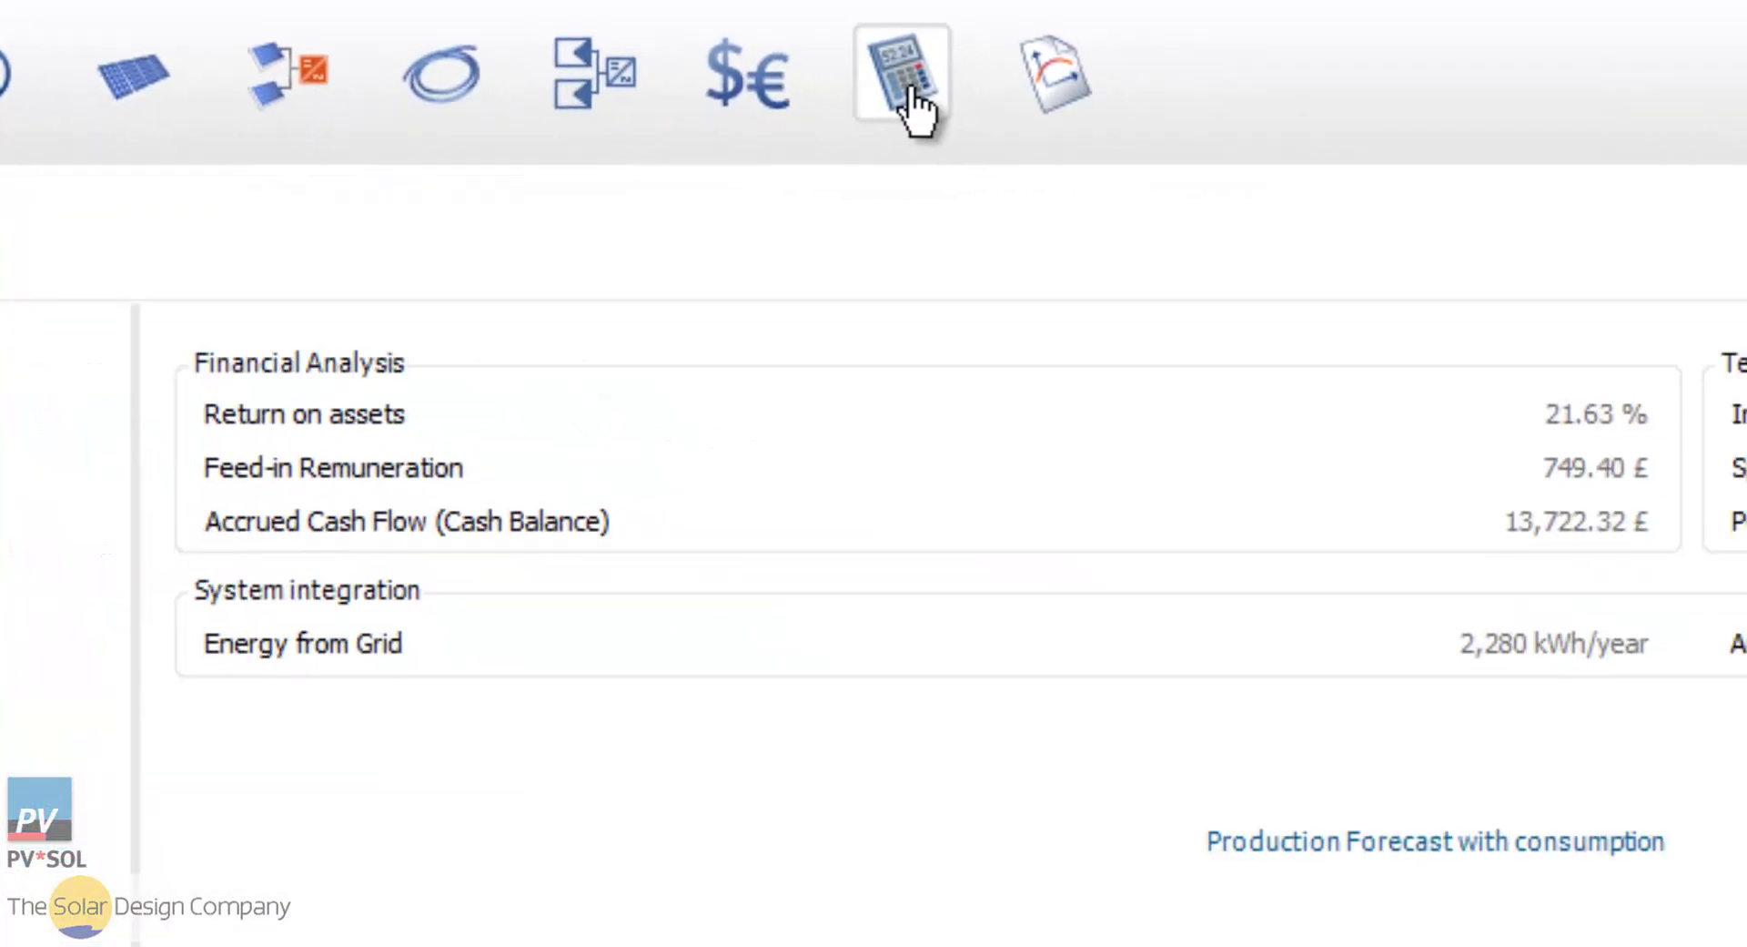